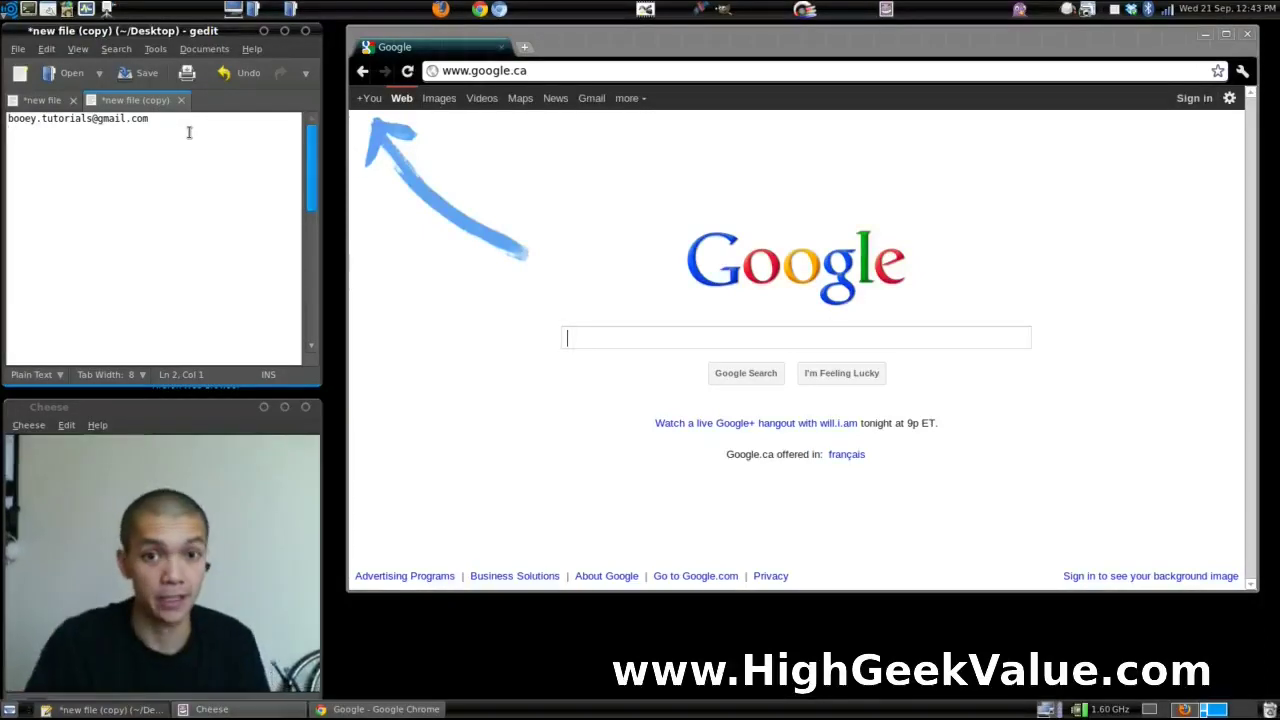
# Put the cursor in the search box on the Google.ca home page
pyautogui.click(647, 342)
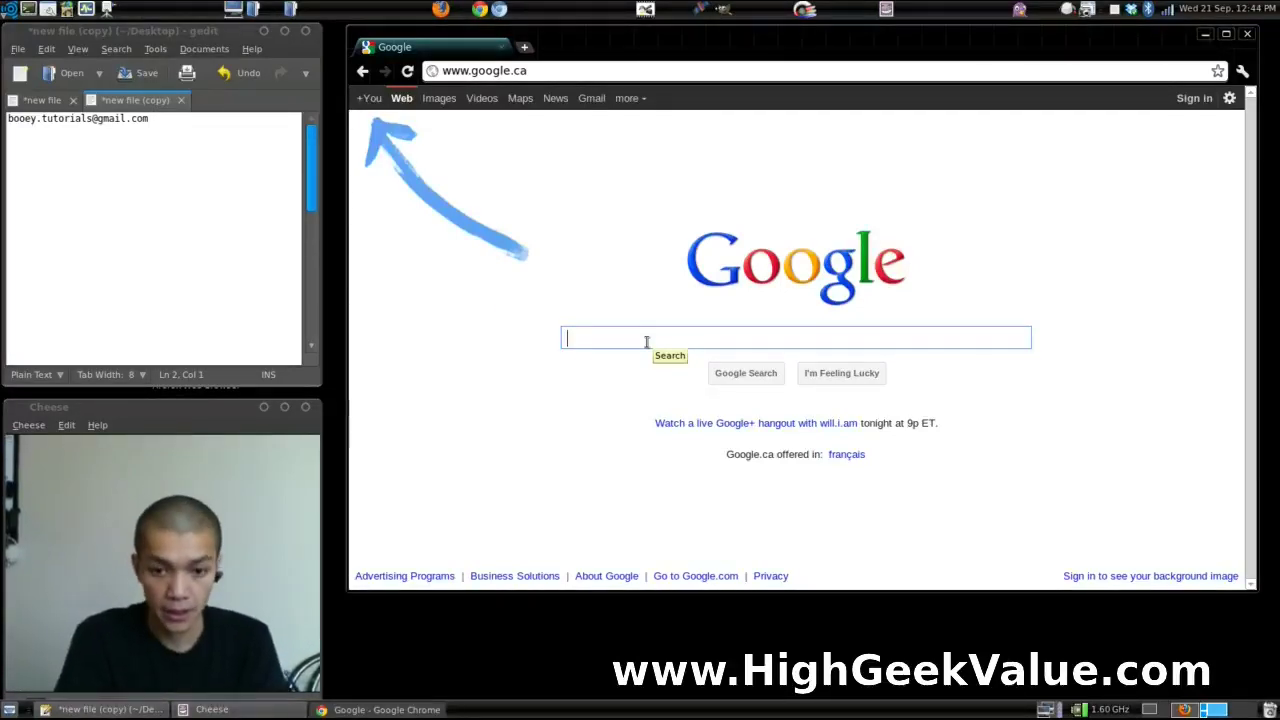
# Search Google for 'pizza hut chicago' and open the Cermak Road store listing
pyautogui.write('pizza hut')
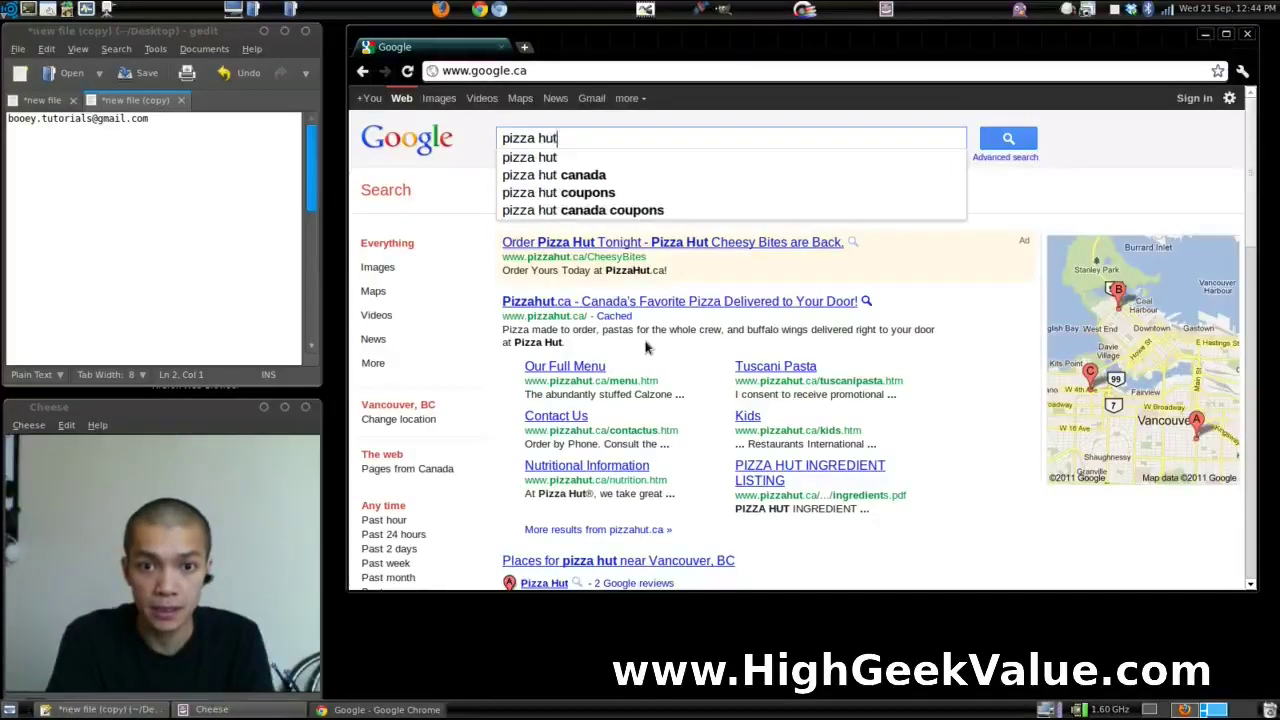
pyautogui.write(' chicago')
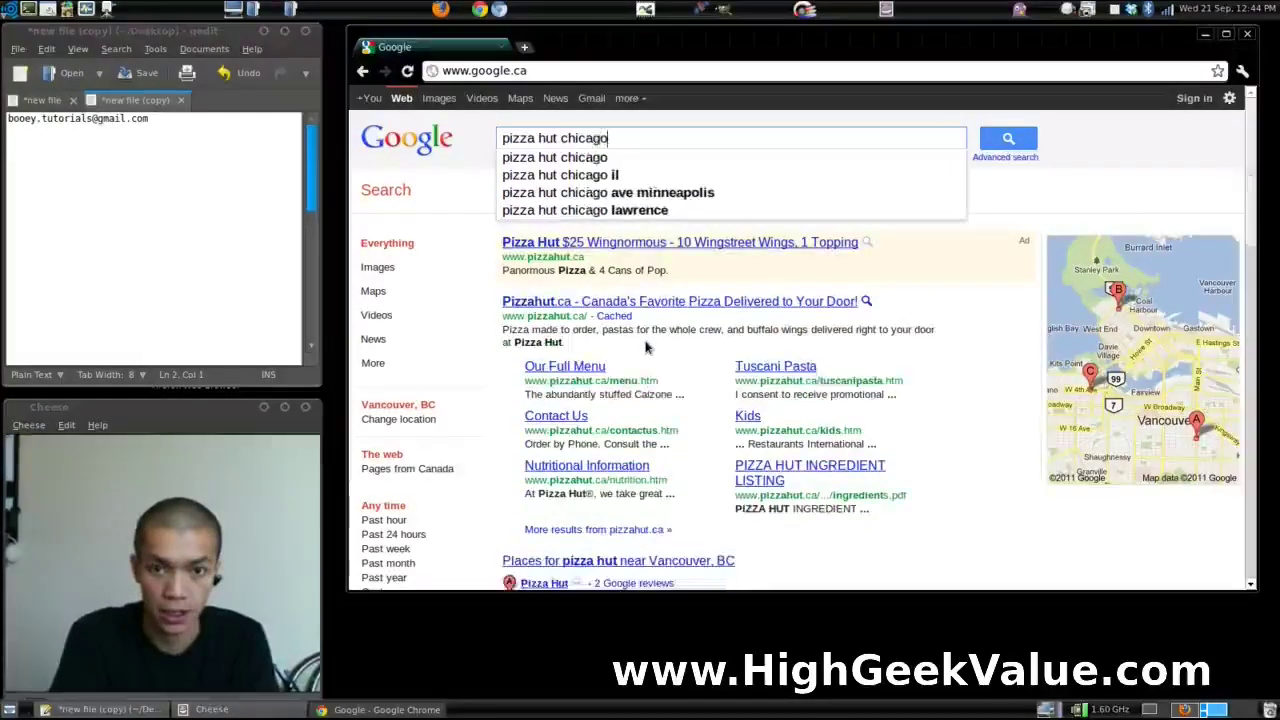
pyautogui.press('Return')
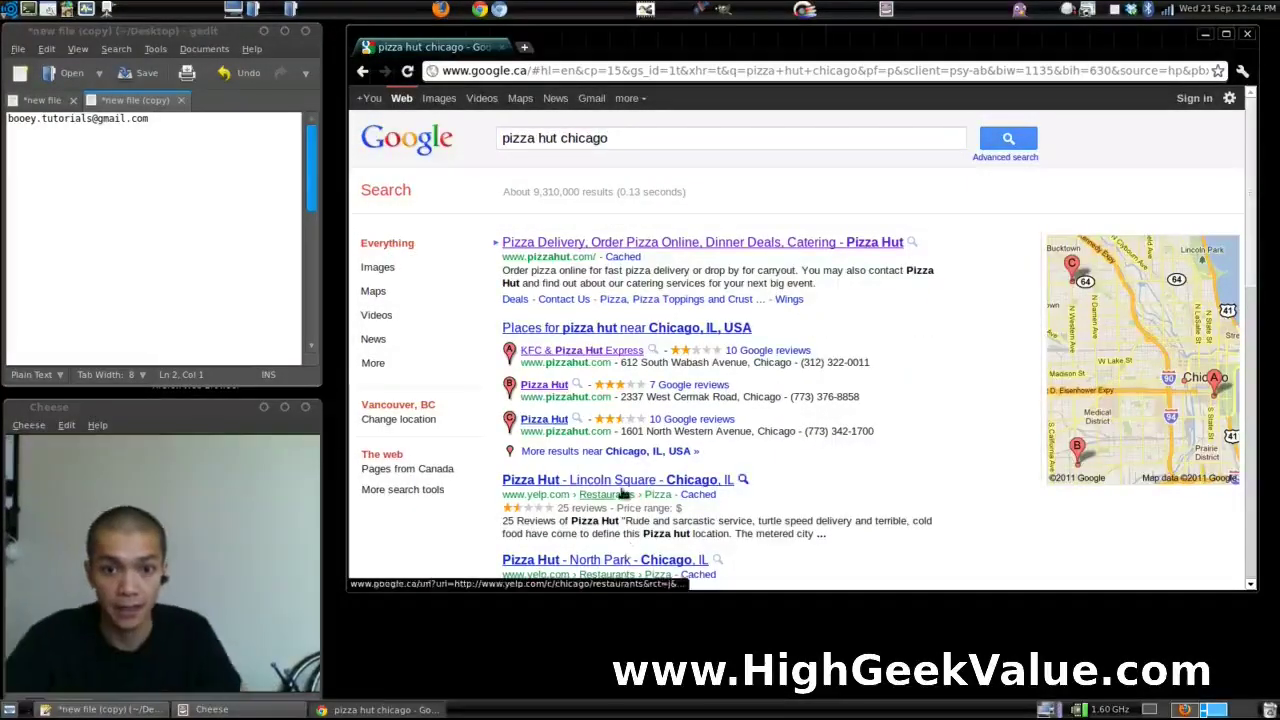
pyautogui.click(541, 386)
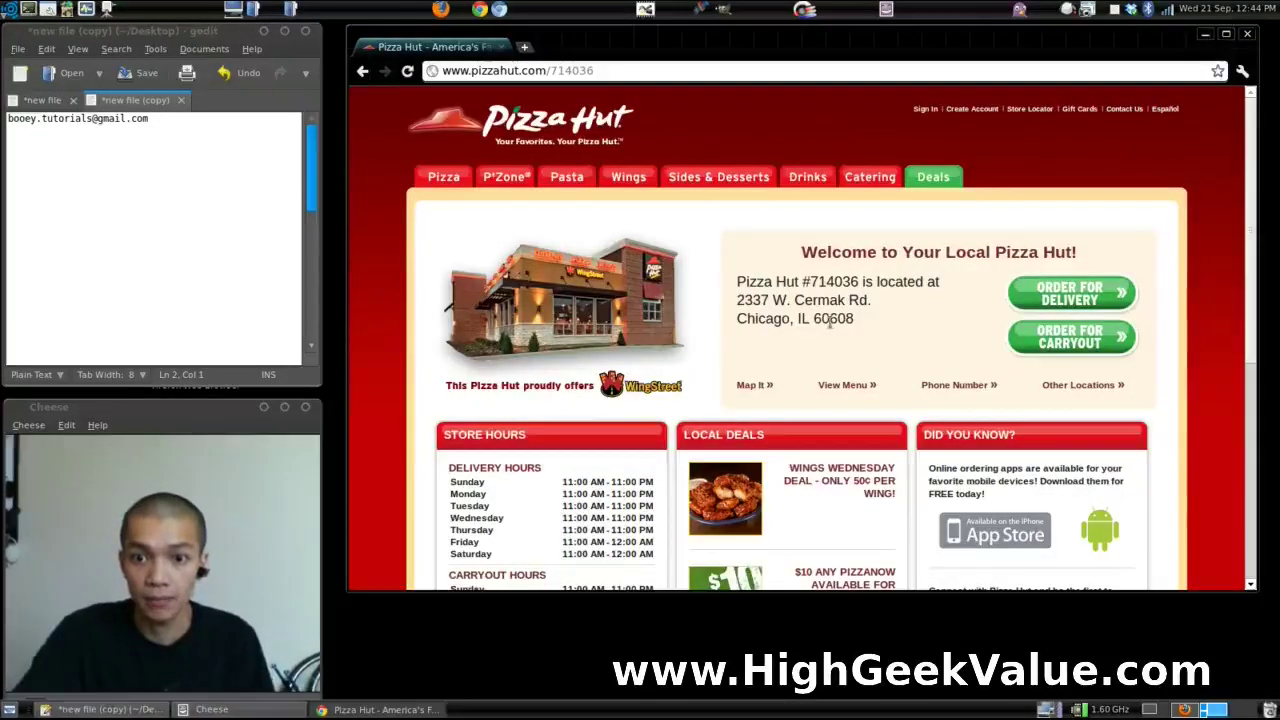
# Copy the Pizza Hut store's street address into the gedit notes, then return to the browser's address bar
pyautogui.moveTo(857, 326); pyautogui.dragTo(737, 300)
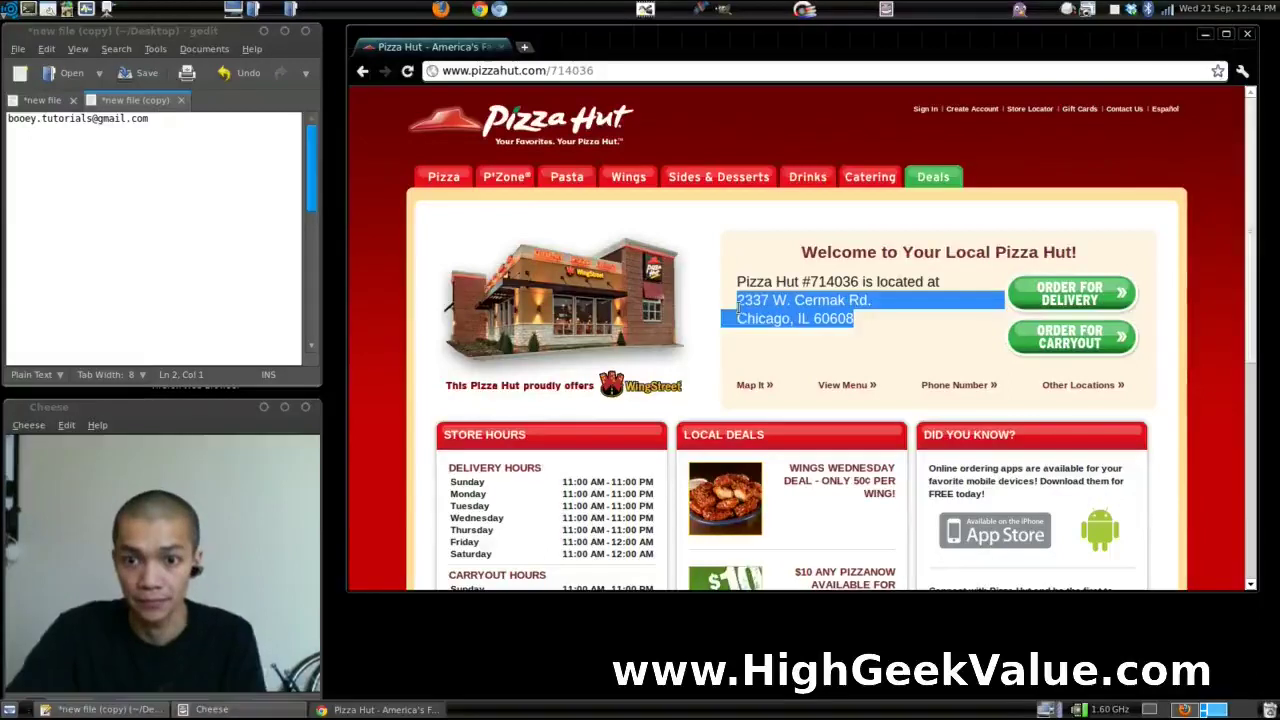
pyautogui.rightClick(779, 311)
pyautogui.click(812, 316)
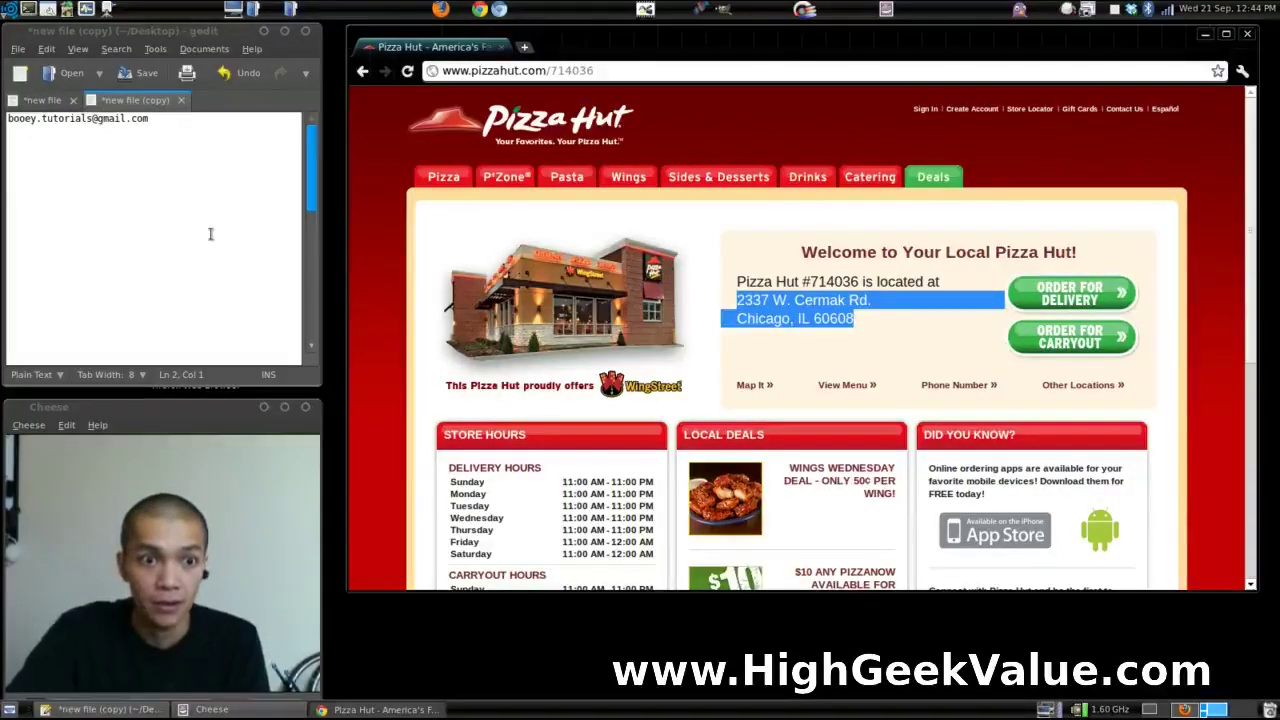
pyautogui.click(43, 131)
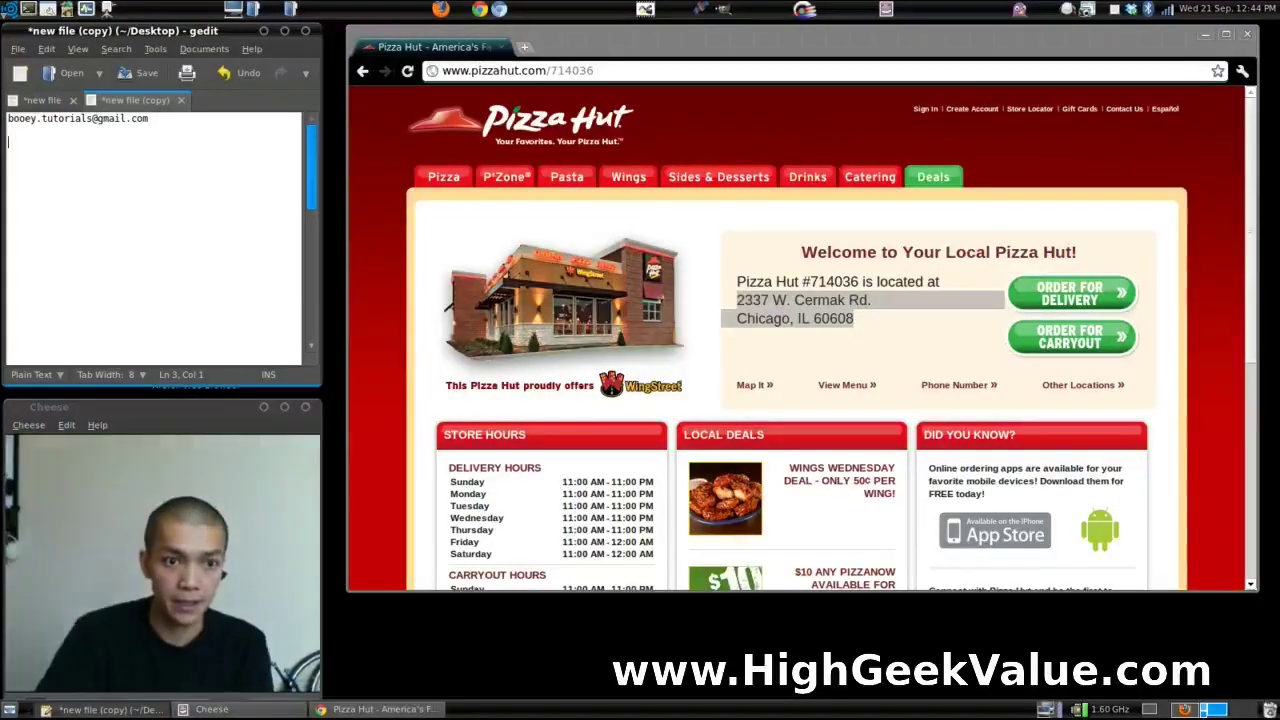
pyautogui.hotkey('ctrl', 'v')
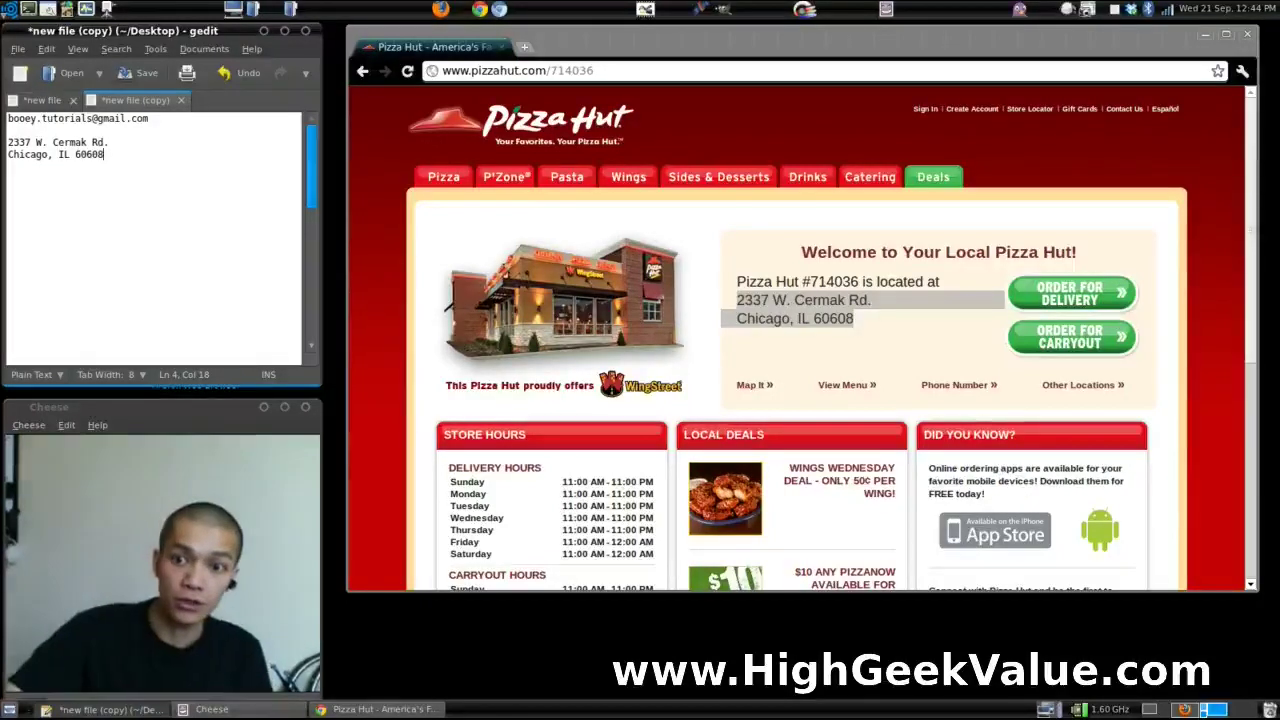
pyautogui.click(594, 70)
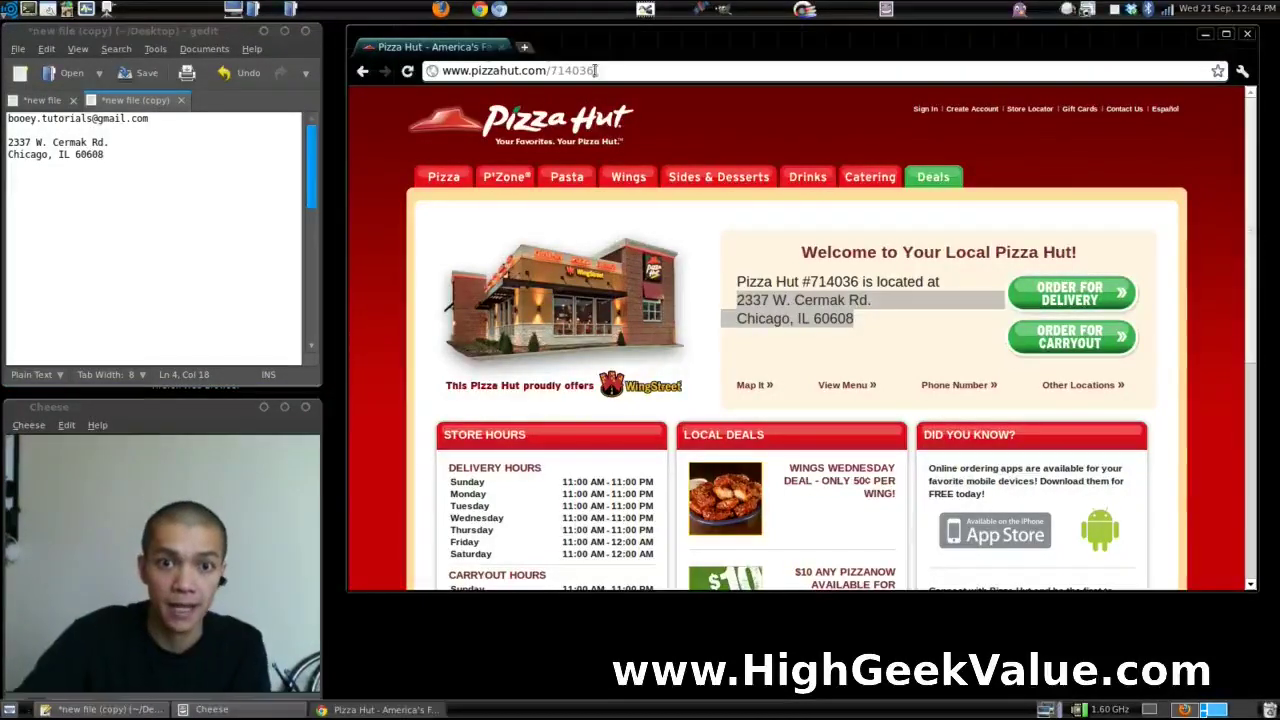
pyautogui.click(594, 70)
pyautogui.write('www.amazon.com')
pyautogui.press('Return')
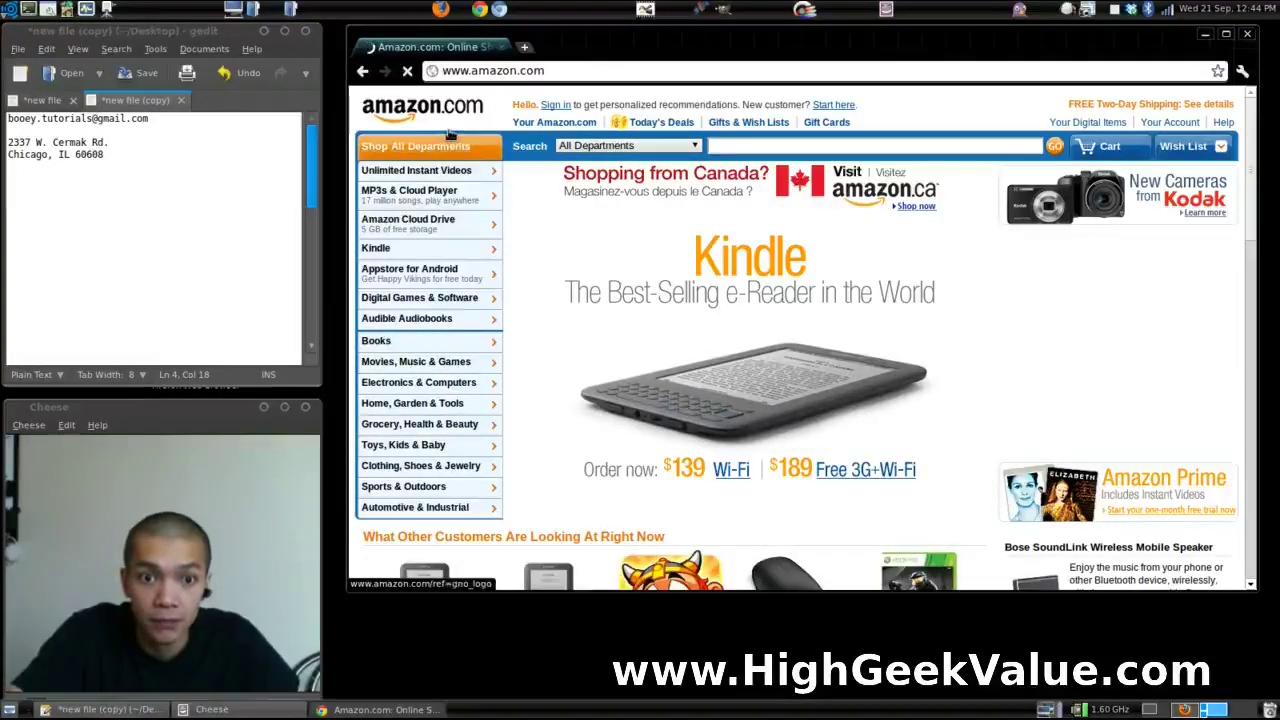
pyautogui.click(556, 106)
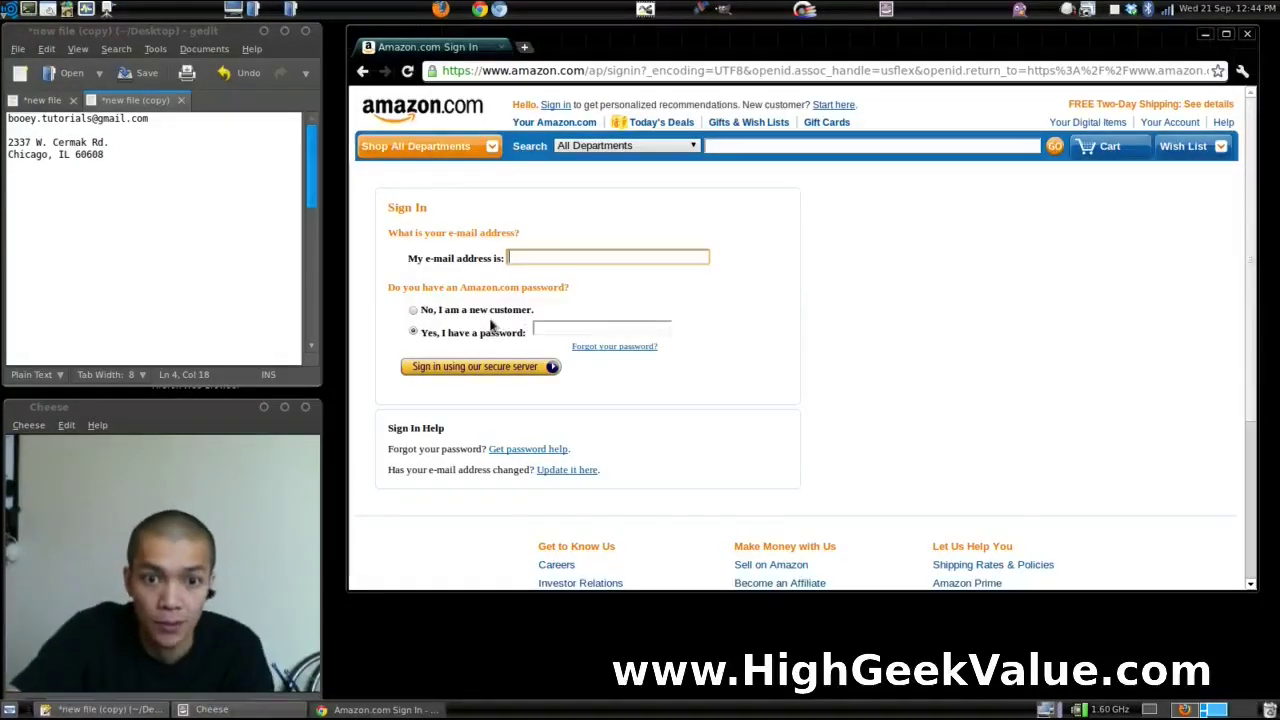
# Paste the saved e-mail address into the sign-in form and continue as a new customer
pyautogui.click(545, 255)
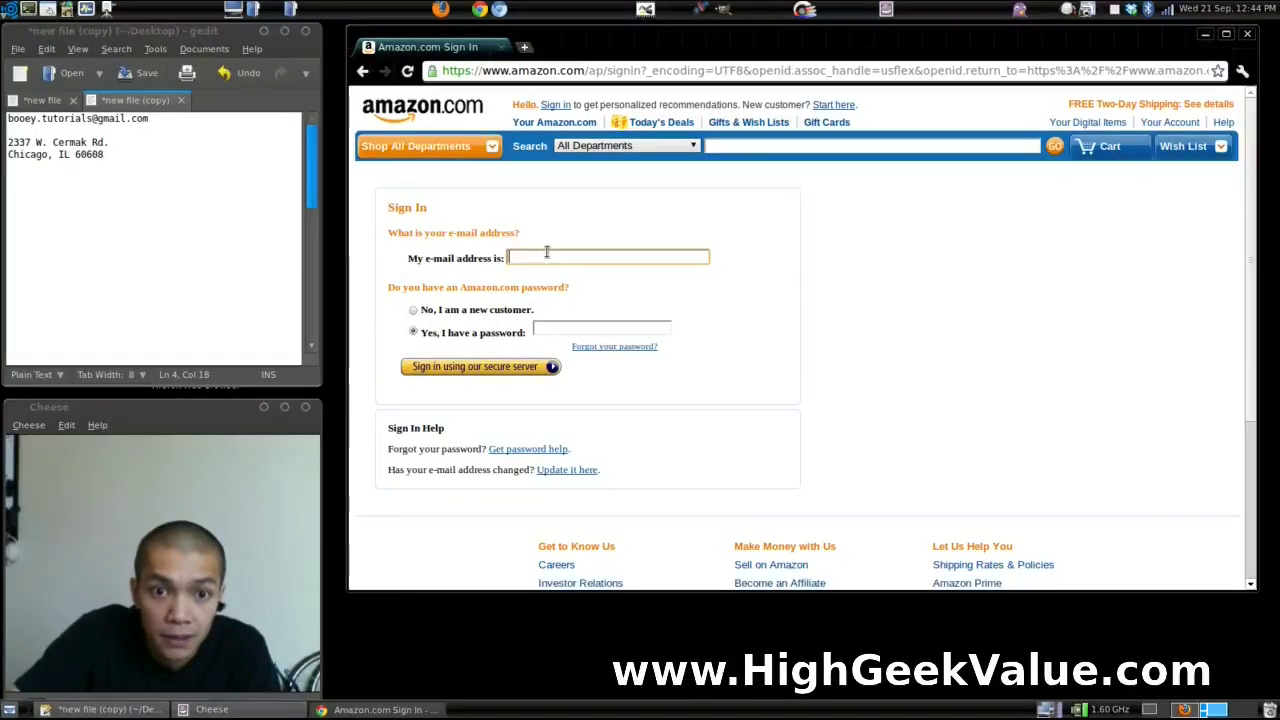
pyautogui.moveTo(177, 120); pyautogui.dragTo(18, 118)
pyautogui.hotkey('ctrl', 'c')
pyautogui.click(603, 252)
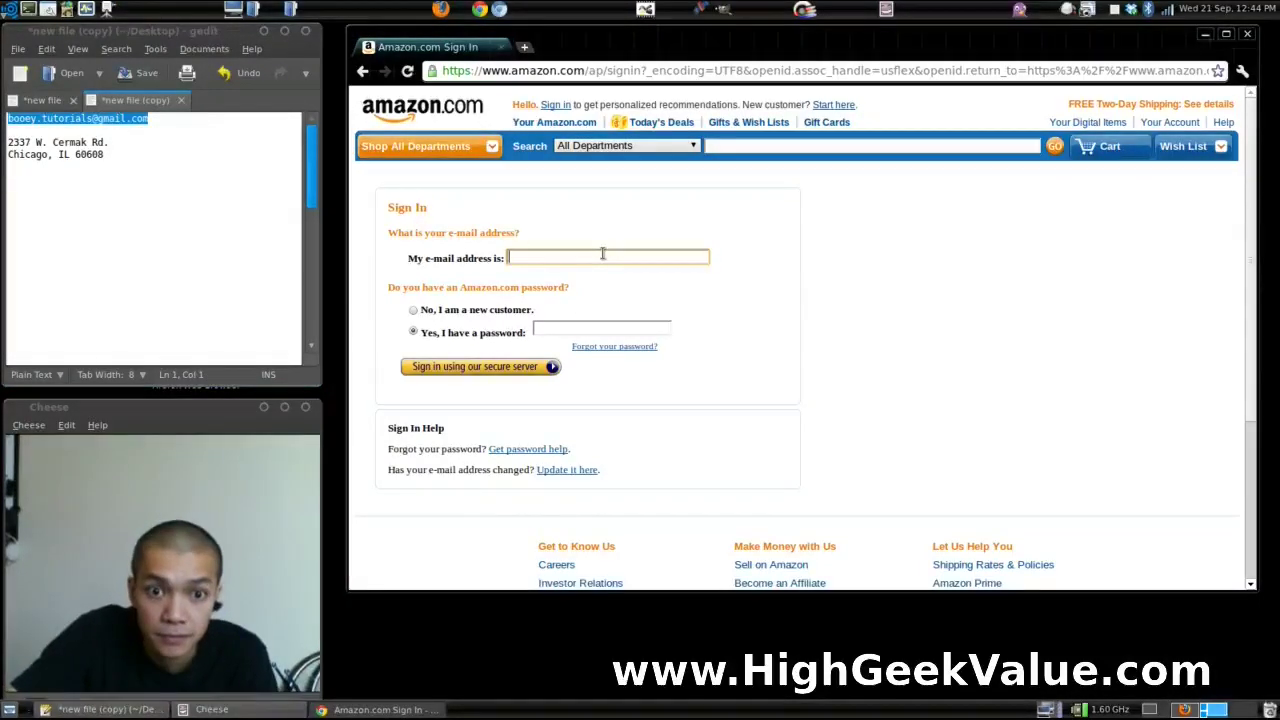
pyautogui.hotkey('ctrl', 'v')
pyautogui.click(413, 310)
pyautogui.click(499, 368)
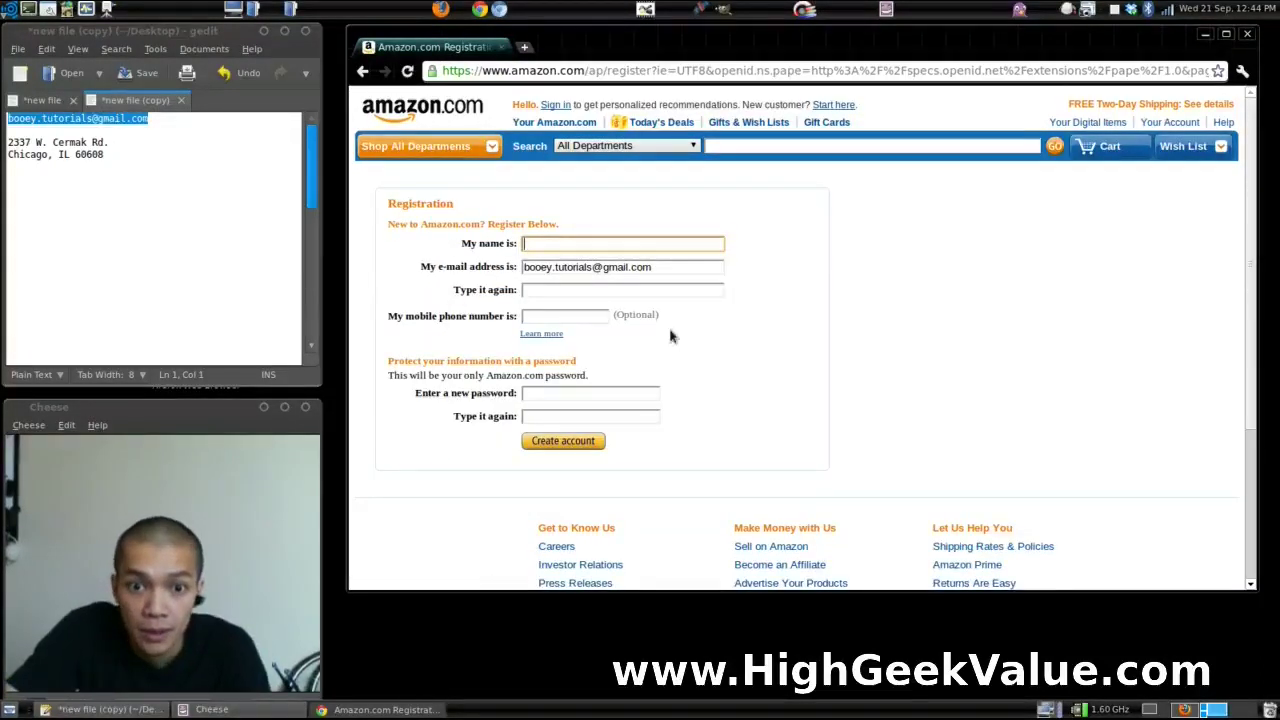
# Fill in the registration name, e-mail confirmation and password, then create the account
pyautogui.write('Booey')
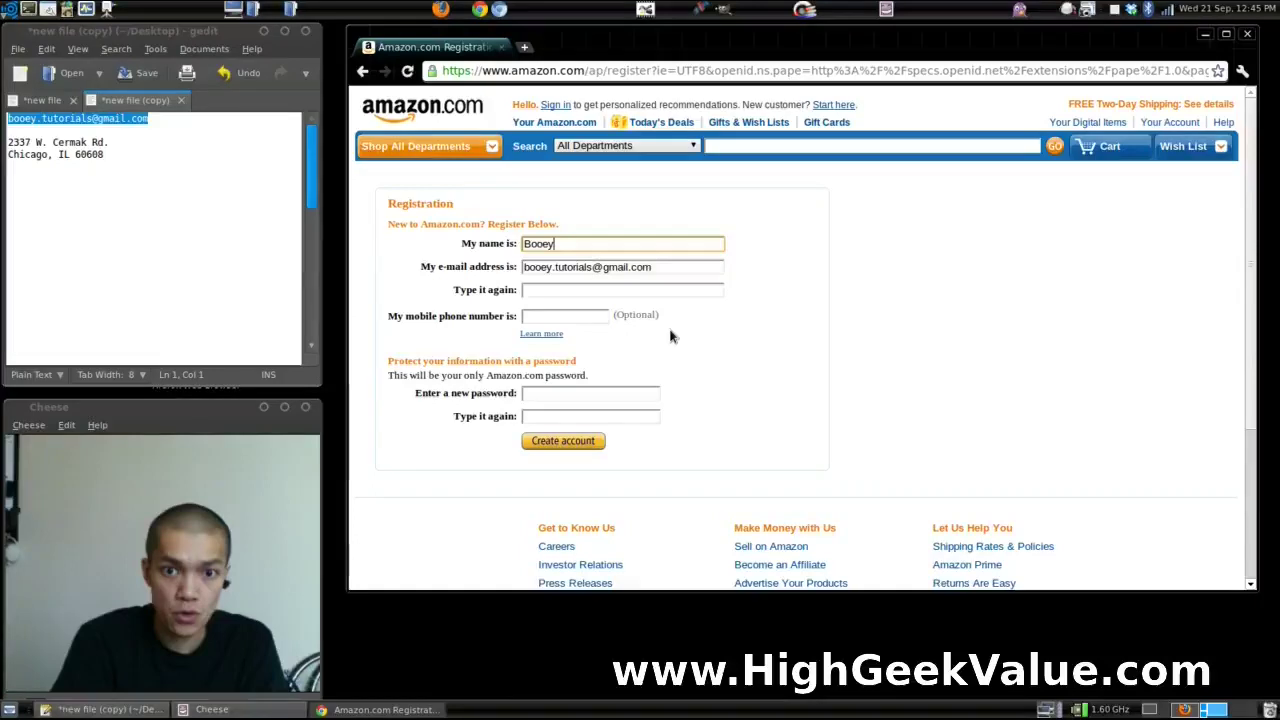
pyautogui.write(' Tu')
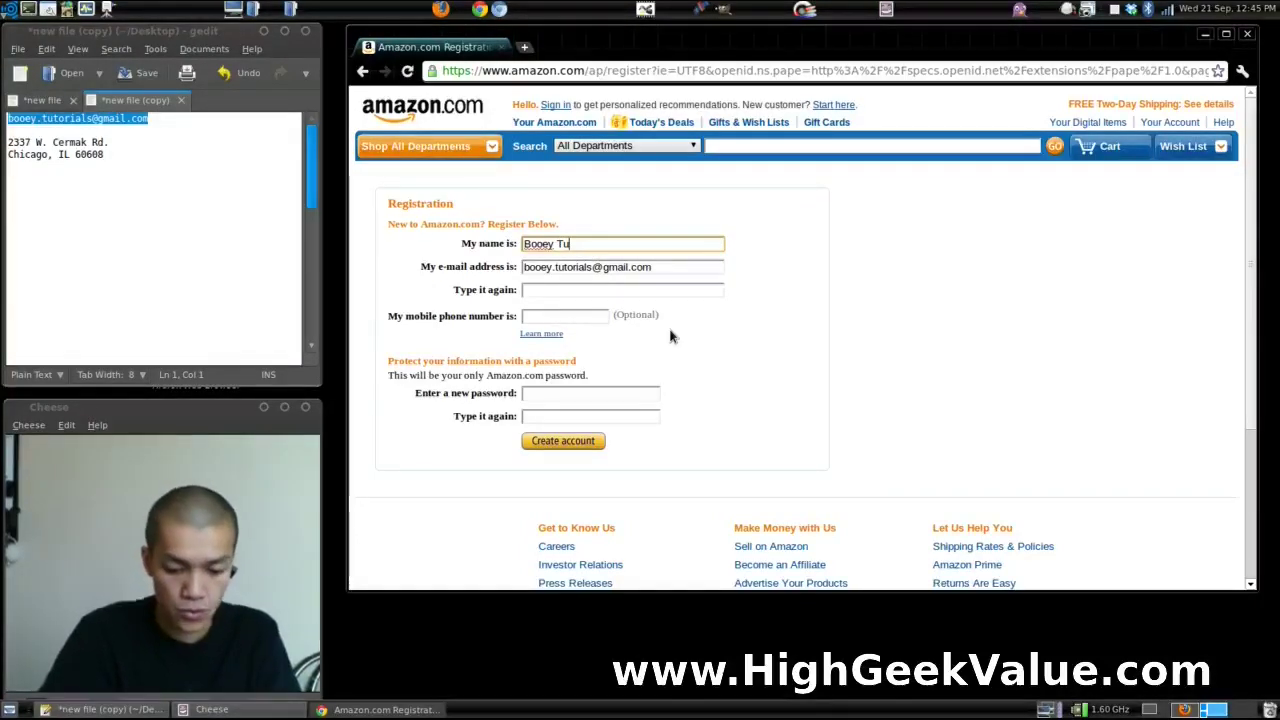
pyautogui.write('torials')
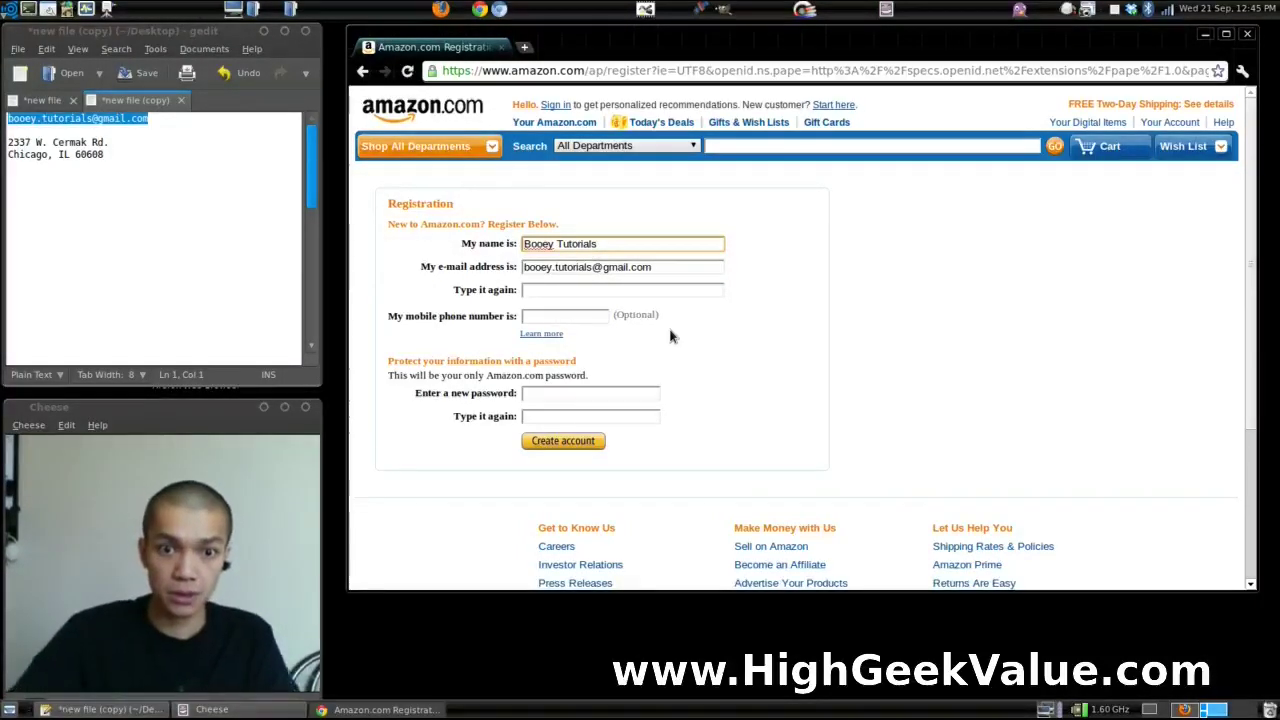
pyautogui.moveTo(656, 267); pyautogui.dragTo(524, 267)
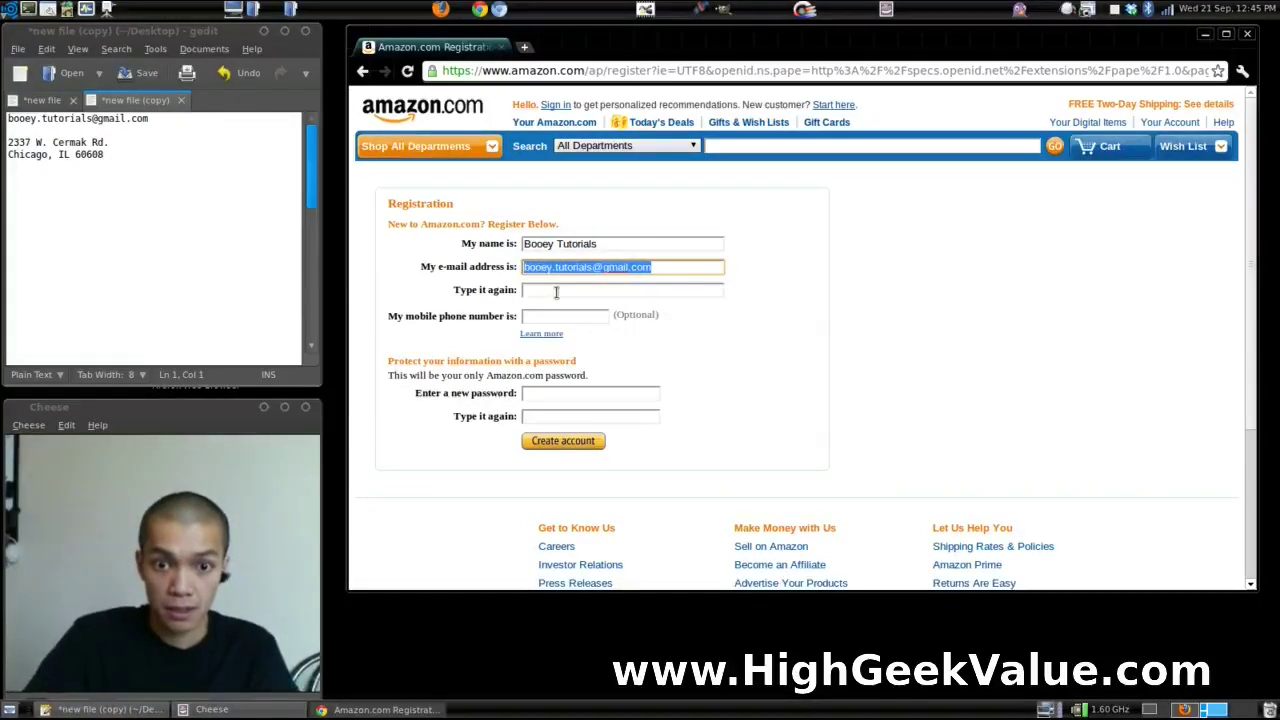
pyautogui.click(556, 290)
pyautogui.hotkey('ctrl', 'v')
pyautogui.click(563, 316)
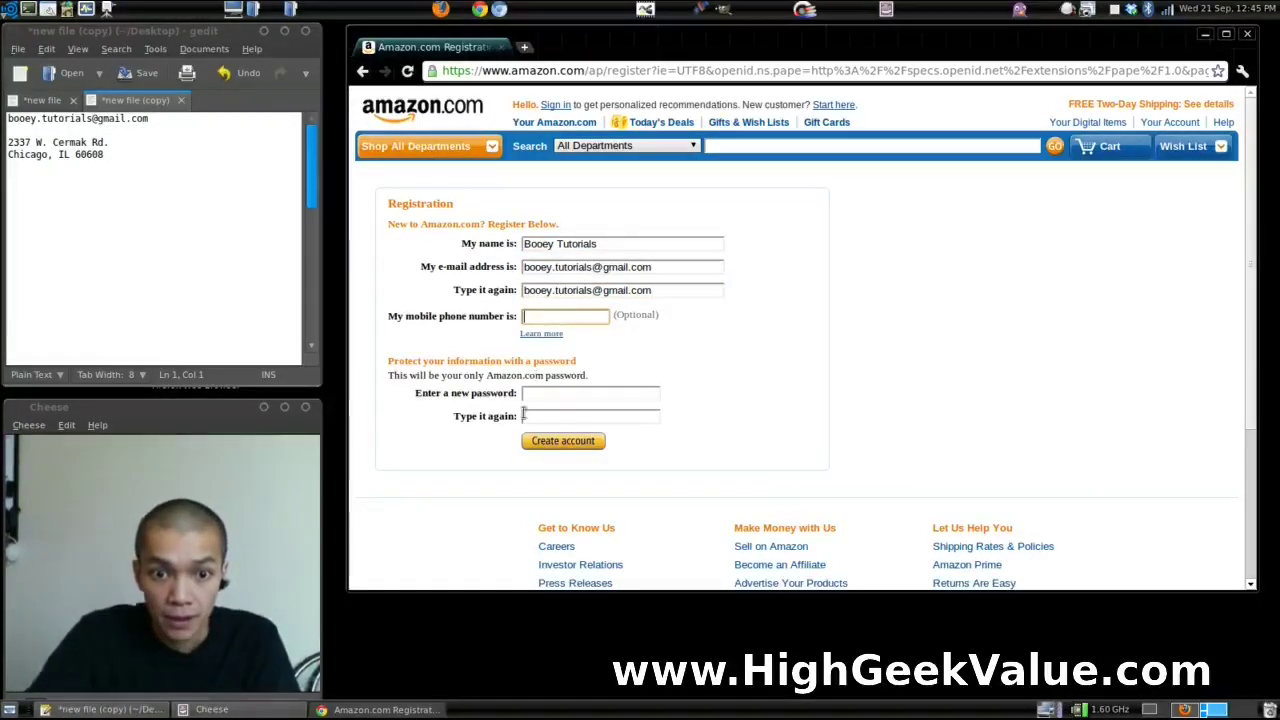
pyautogui.click(575, 393)
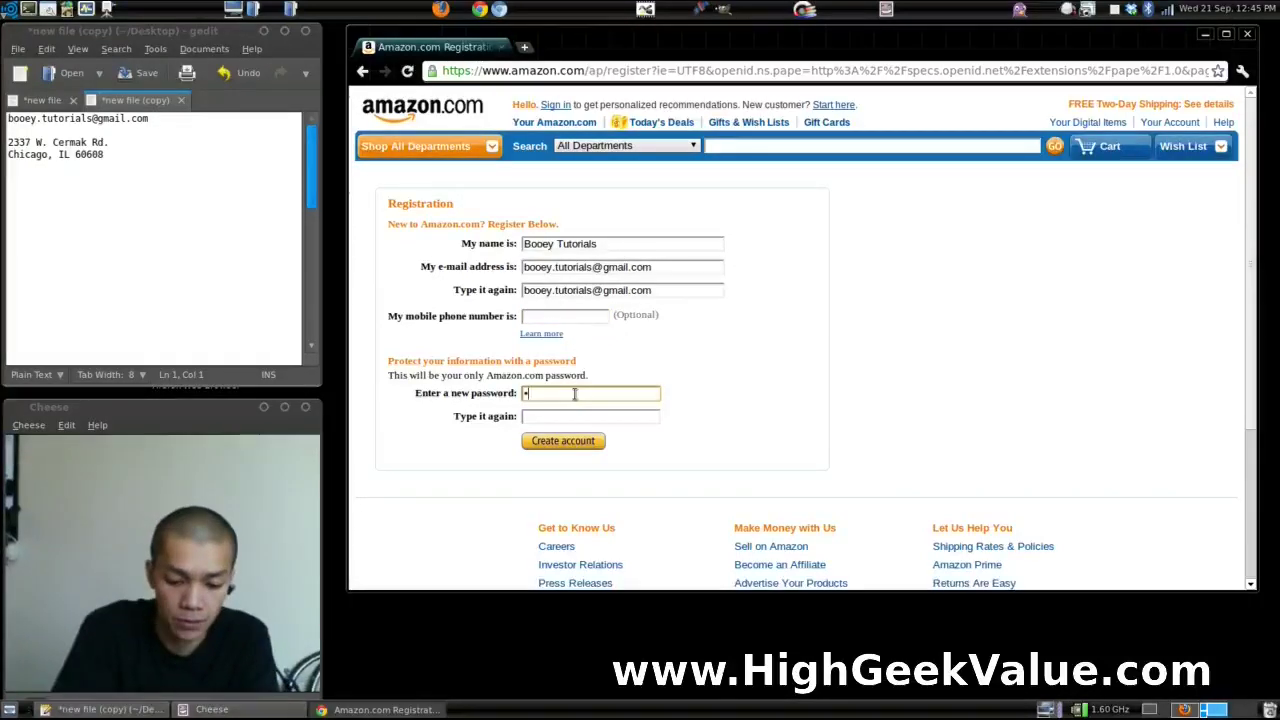
pyautogui.press('Tab')
pyautogui.write('••••••••')
pyautogui.click(585, 450)
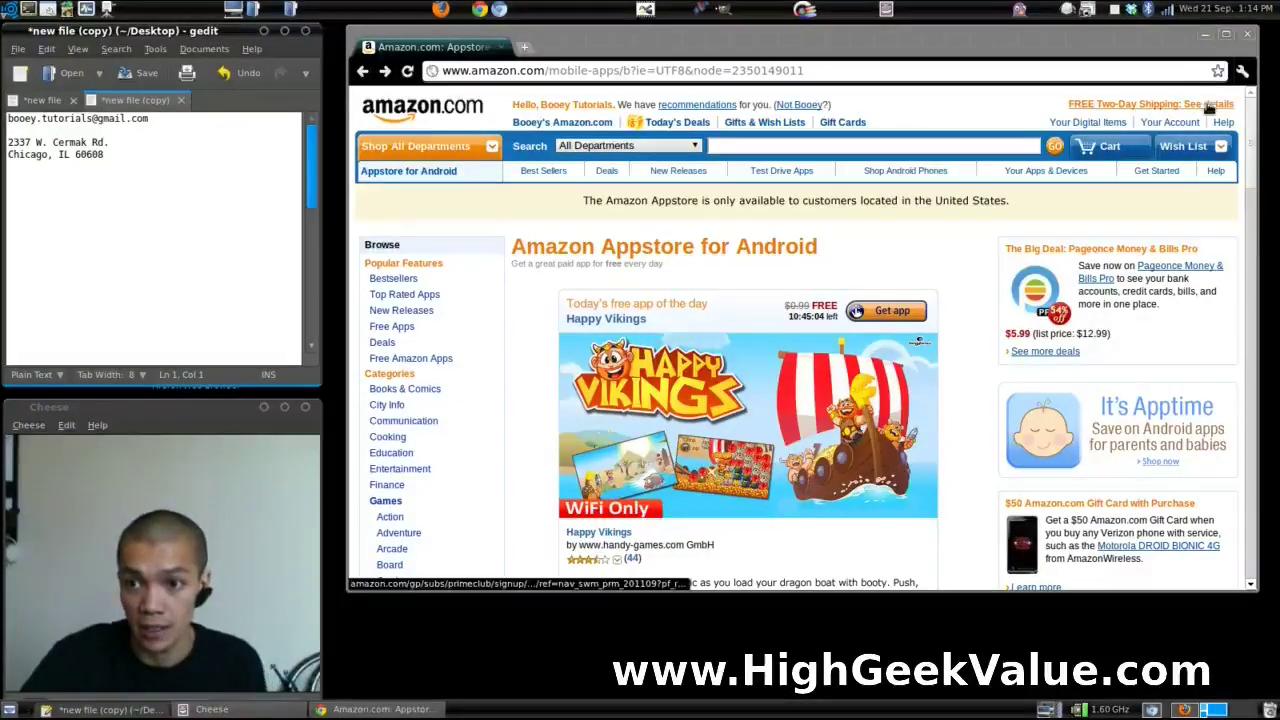
# From the account page, choose to add a credit or debit card and submit the sign-in
pyautogui.click(1170, 122)
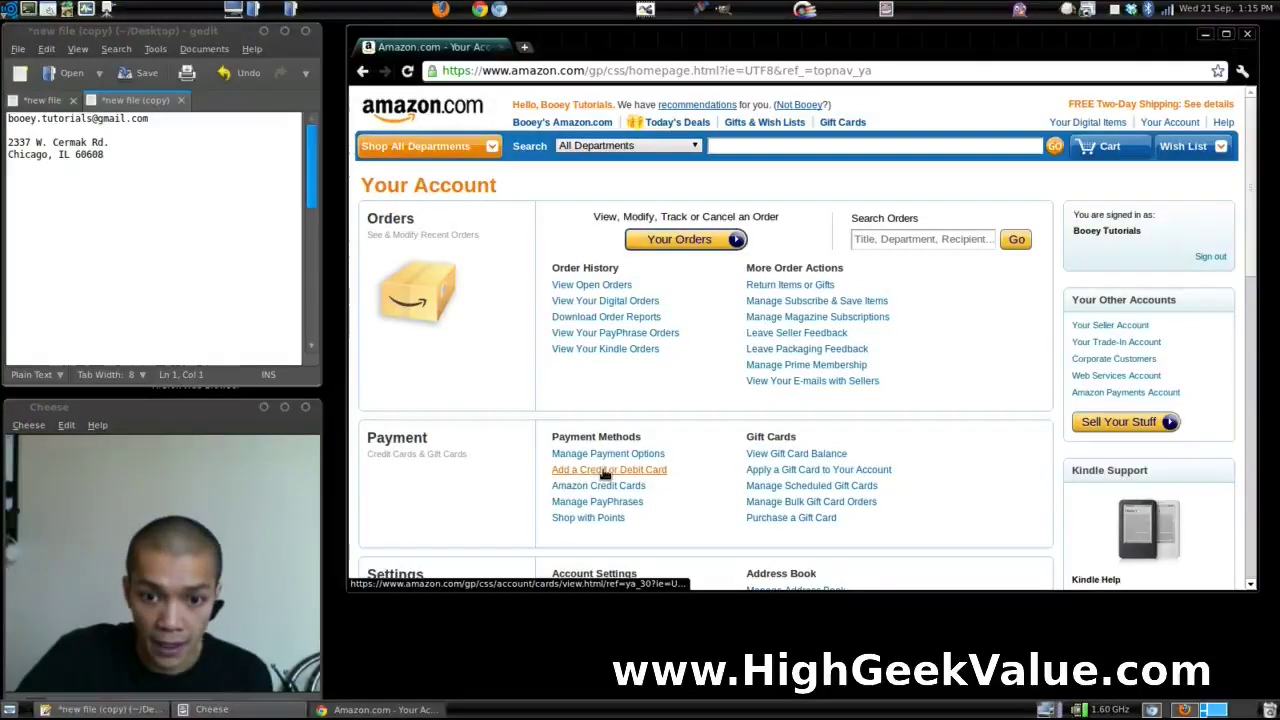
pyautogui.click(605, 470)
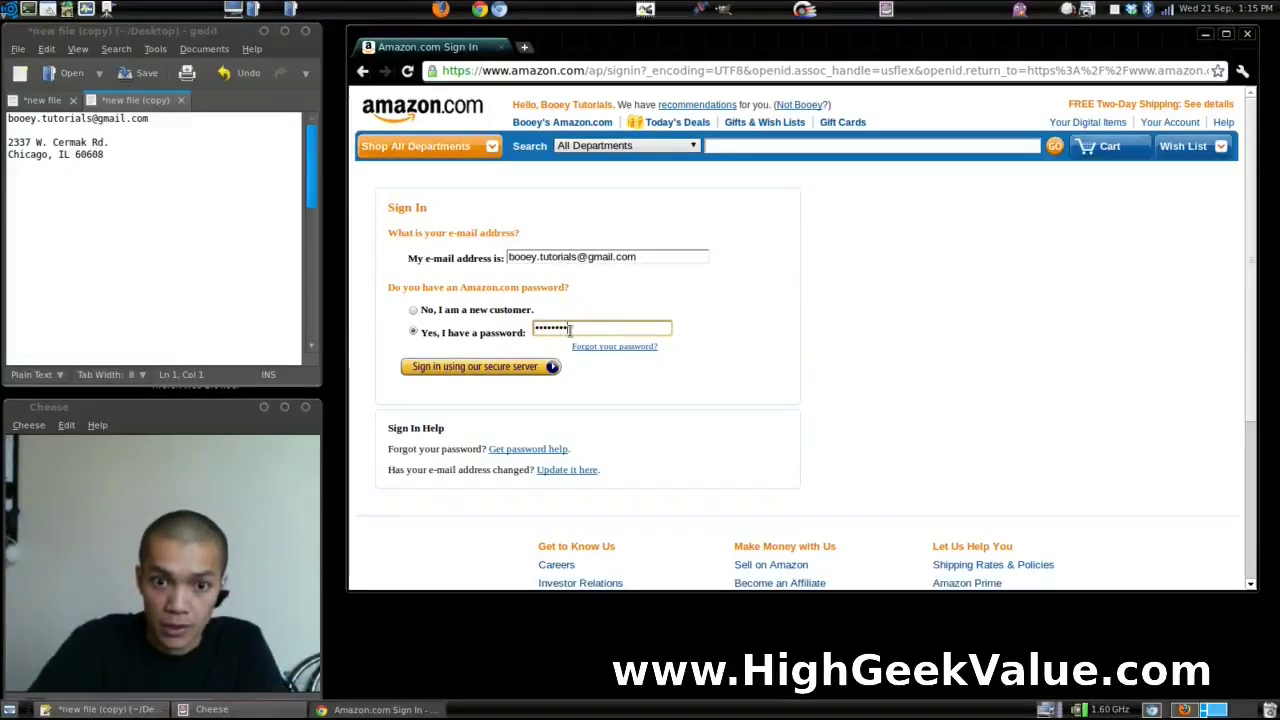
pyautogui.press('Return')
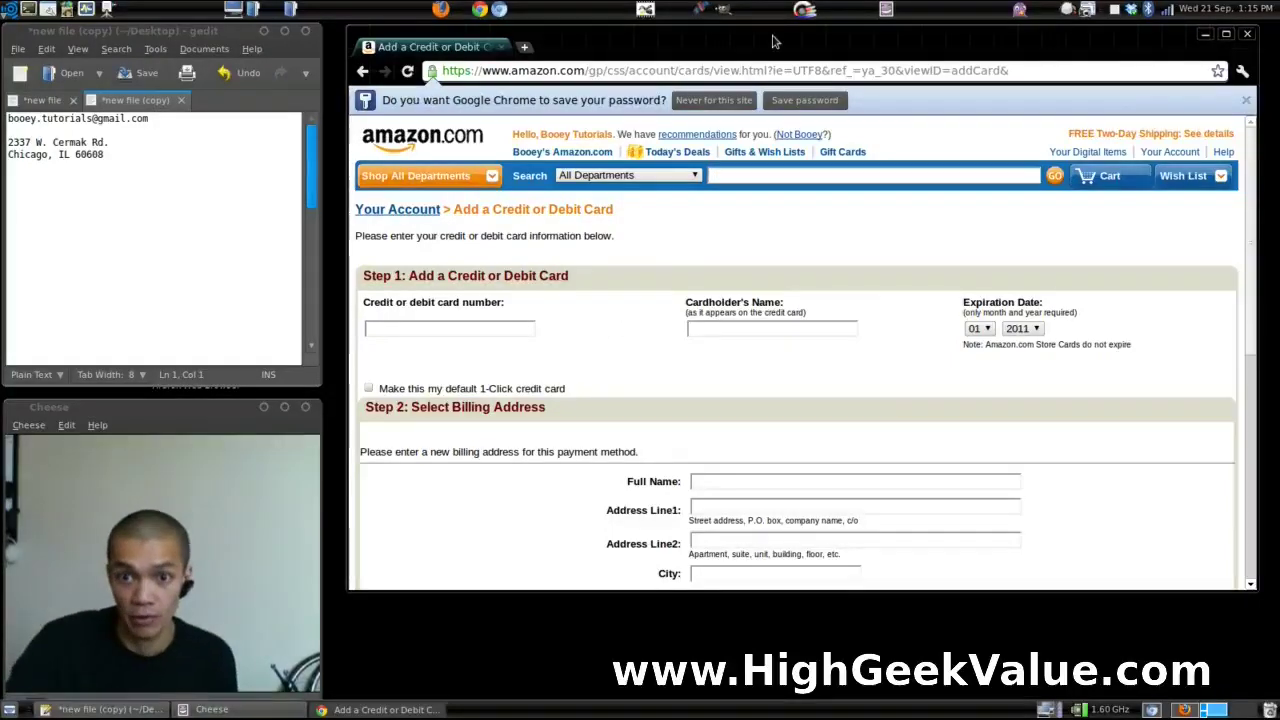
# Dismiss the save-password prompt and scroll the notes down to the test card numbers
pyautogui.click(810, 103)
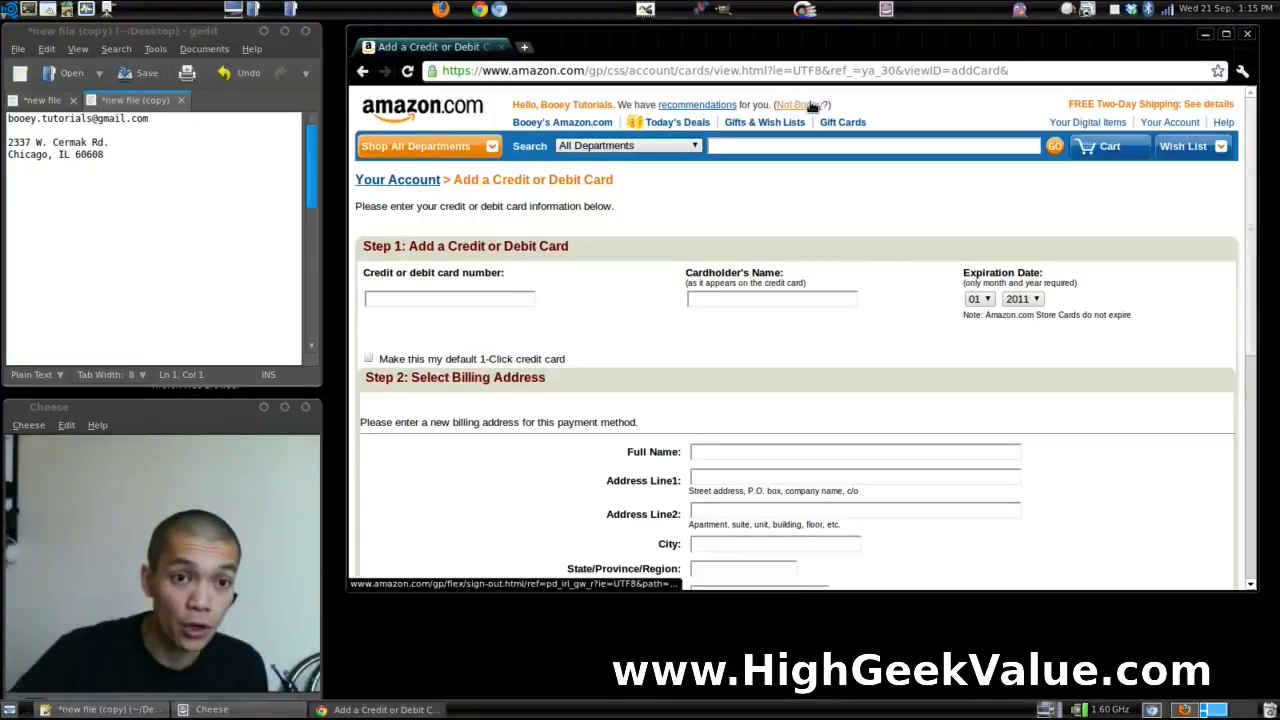
pyautogui.click(180, 234)
pyautogui.scroll(-6, 183, 236)
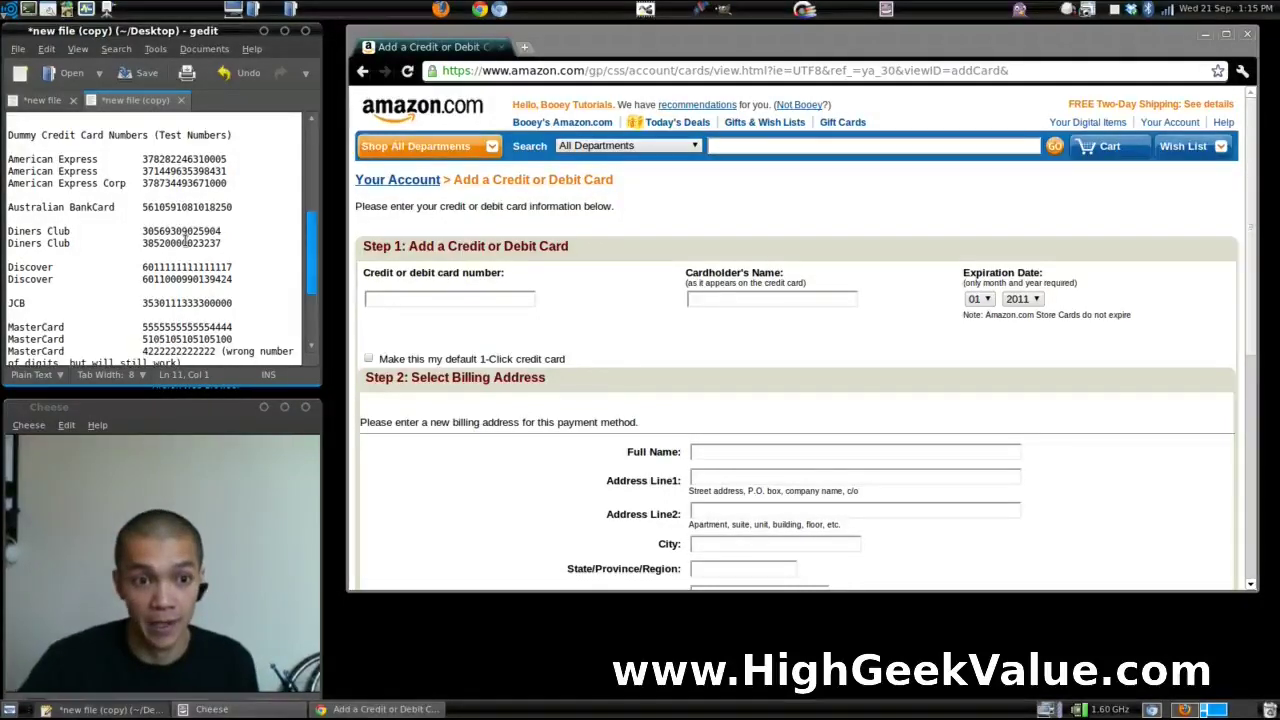
# Copy the first Visa test number from the notes into the card number field
pyautogui.scroll(-3, 93, 252)
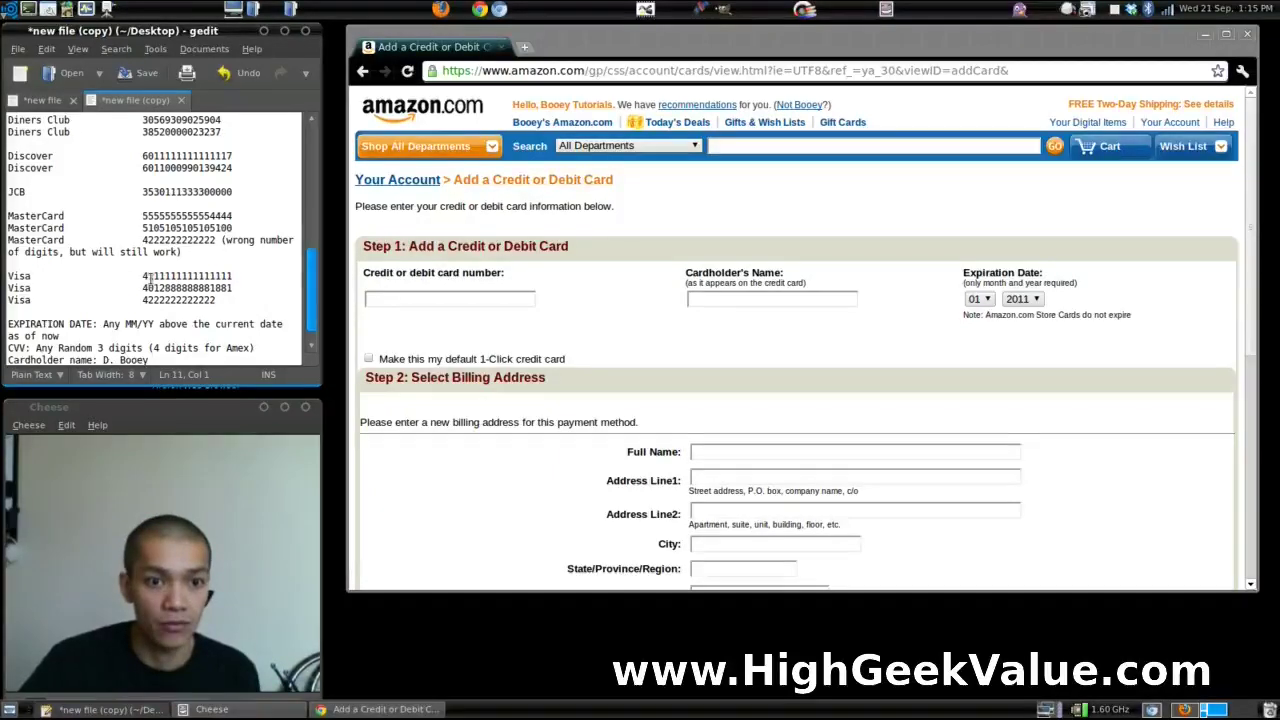
pyautogui.moveTo(140, 276); pyautogui.dragTo(232, 277)
pyautogui.hotkey('ctrl', 'c')
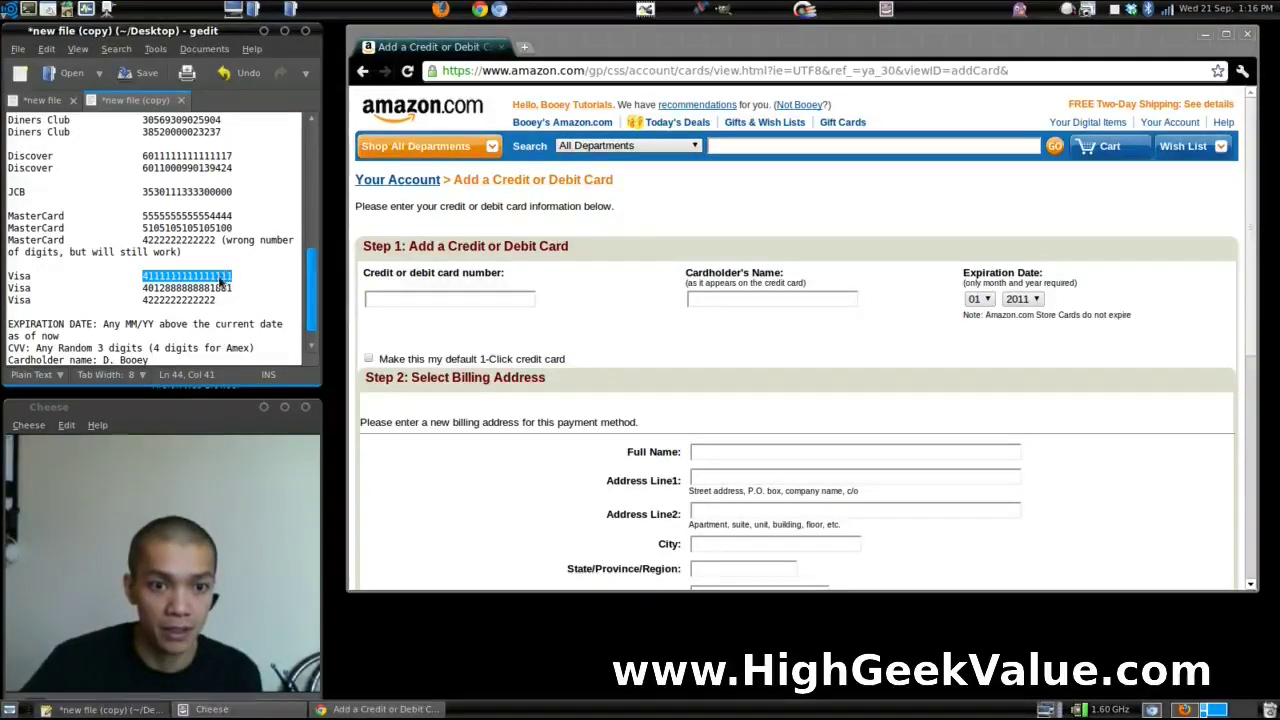
pyautogui.rightClick(220, 279)
pyautogui.click(251, 344)
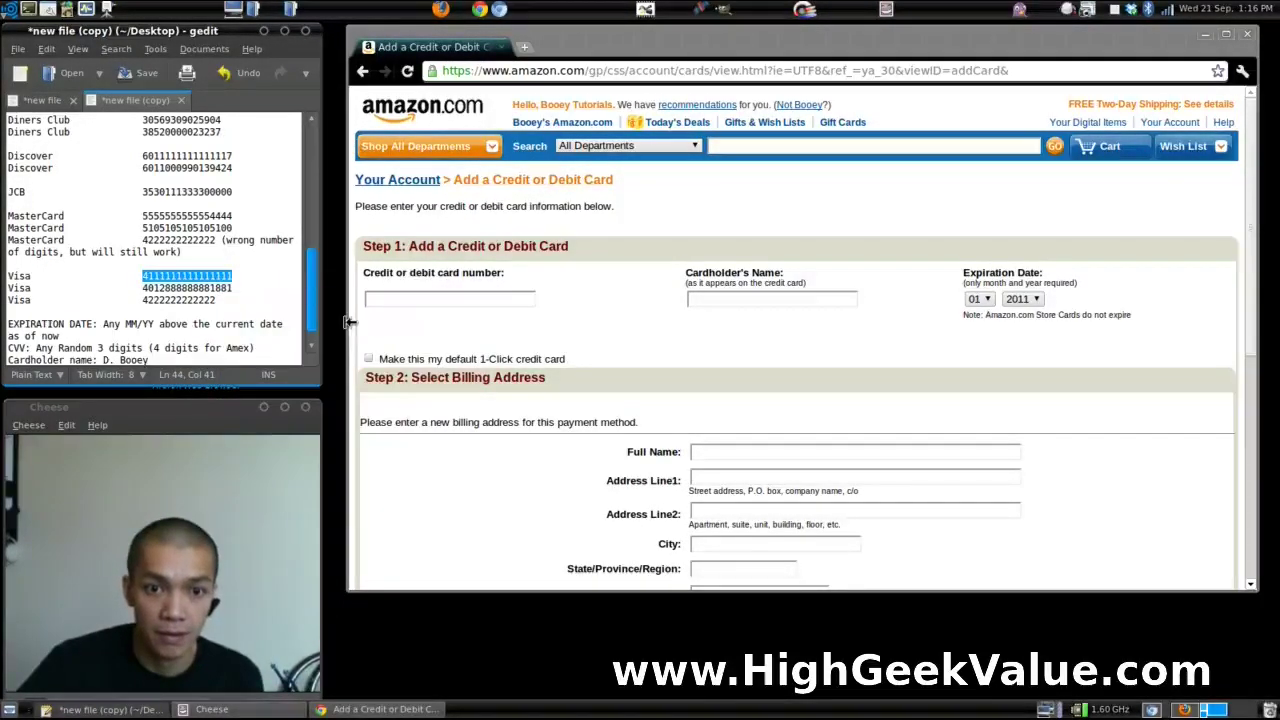
pyautogui.click(395, 301)
pyautogui.rightClick(393, 298)
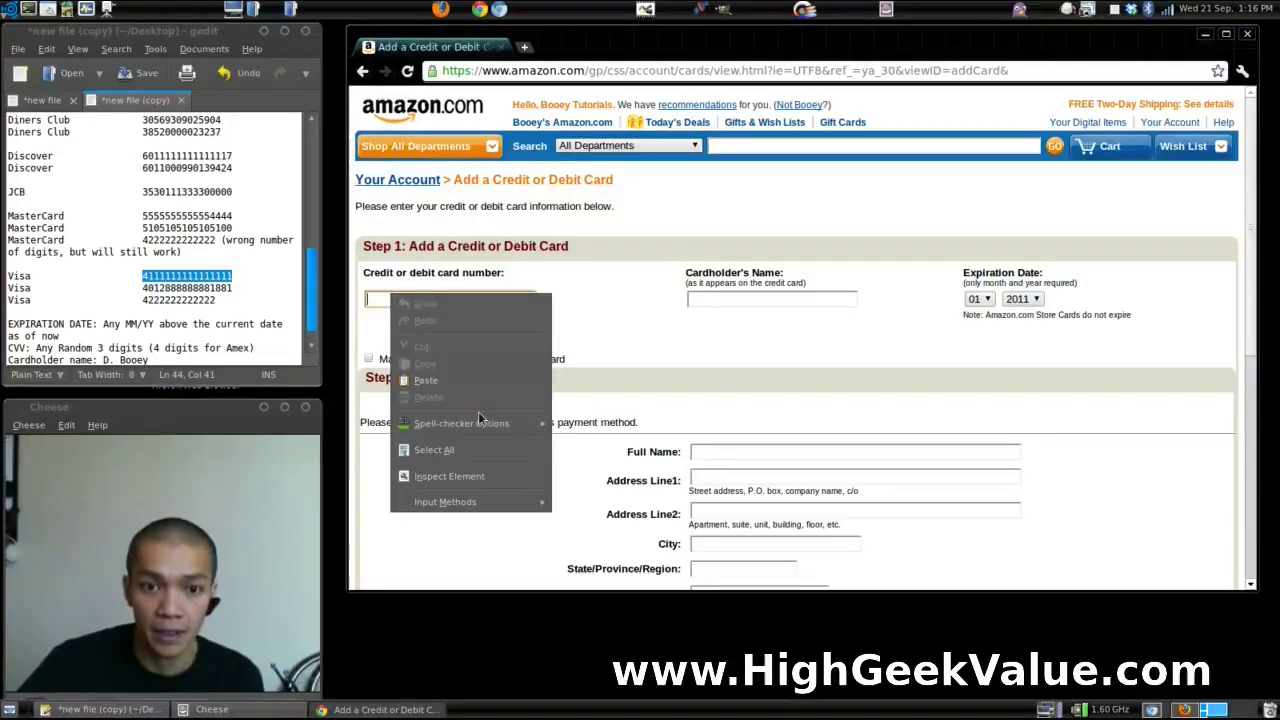
pyautogui.click(452, 381)
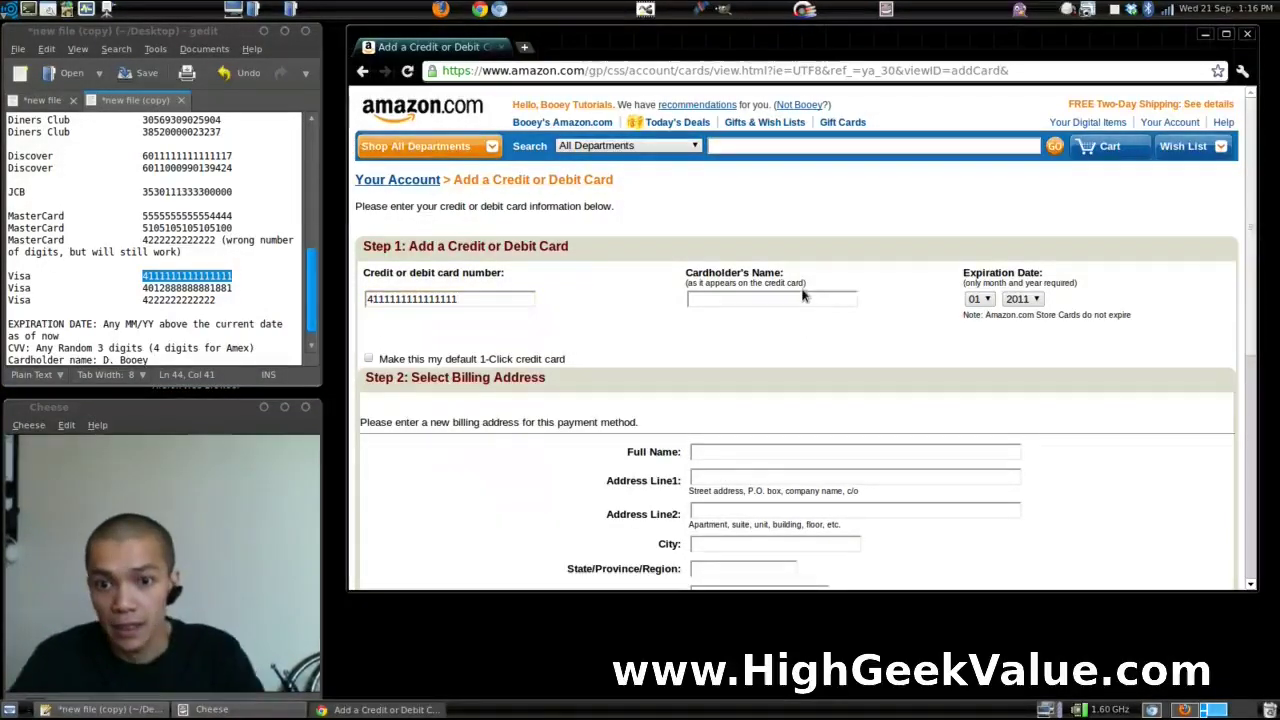
# Enter the cardholder's name on the card form
pyautogui.click(820, 297)
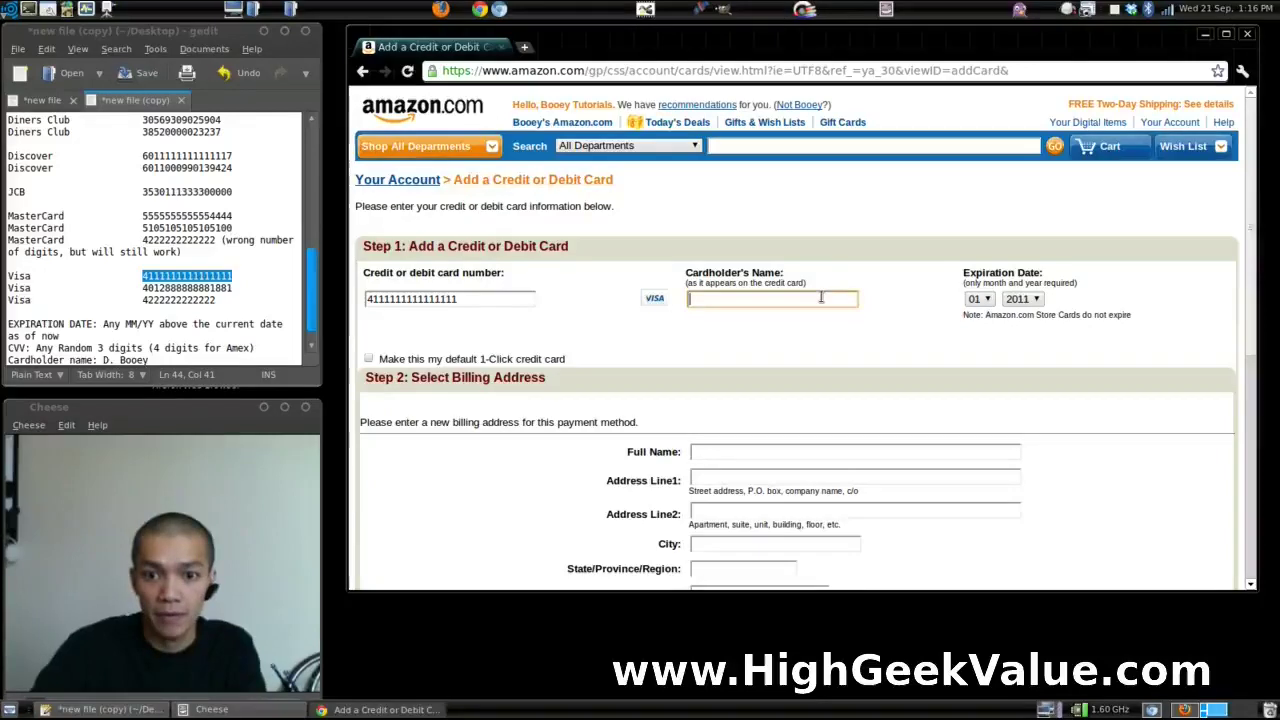
pyautogui.write('Mike')
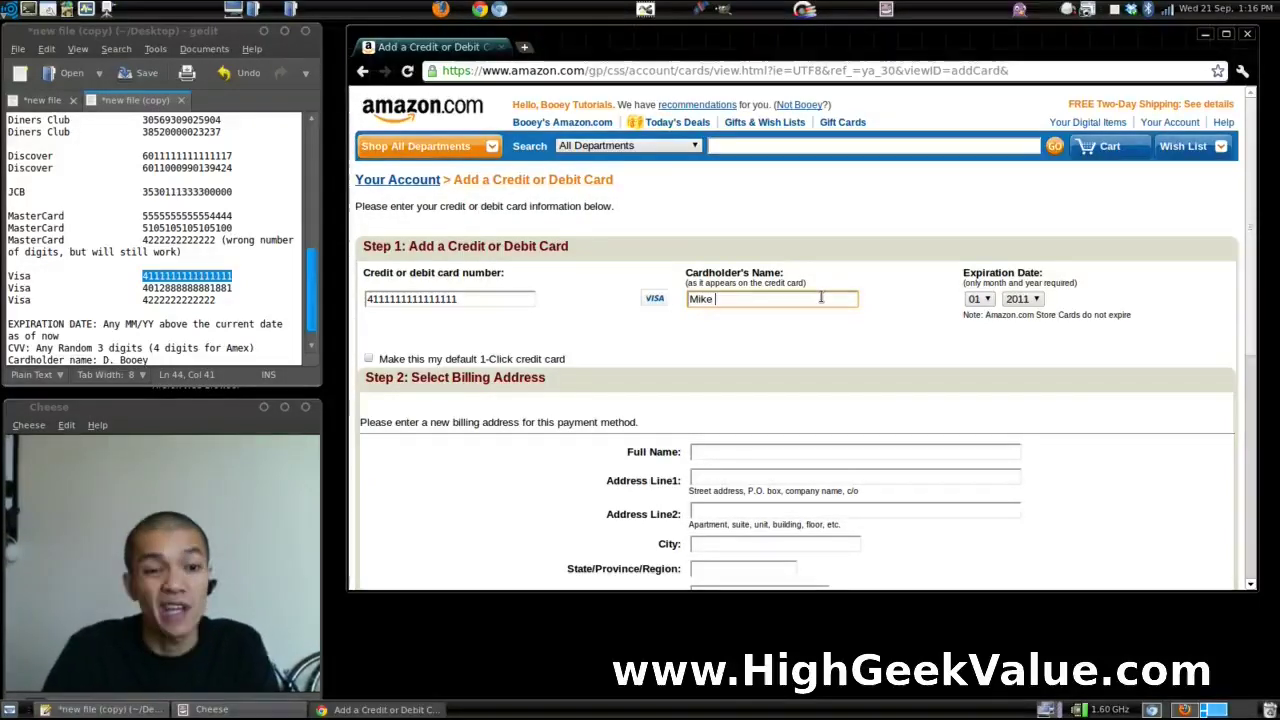
pyautogui.write(' Booey')
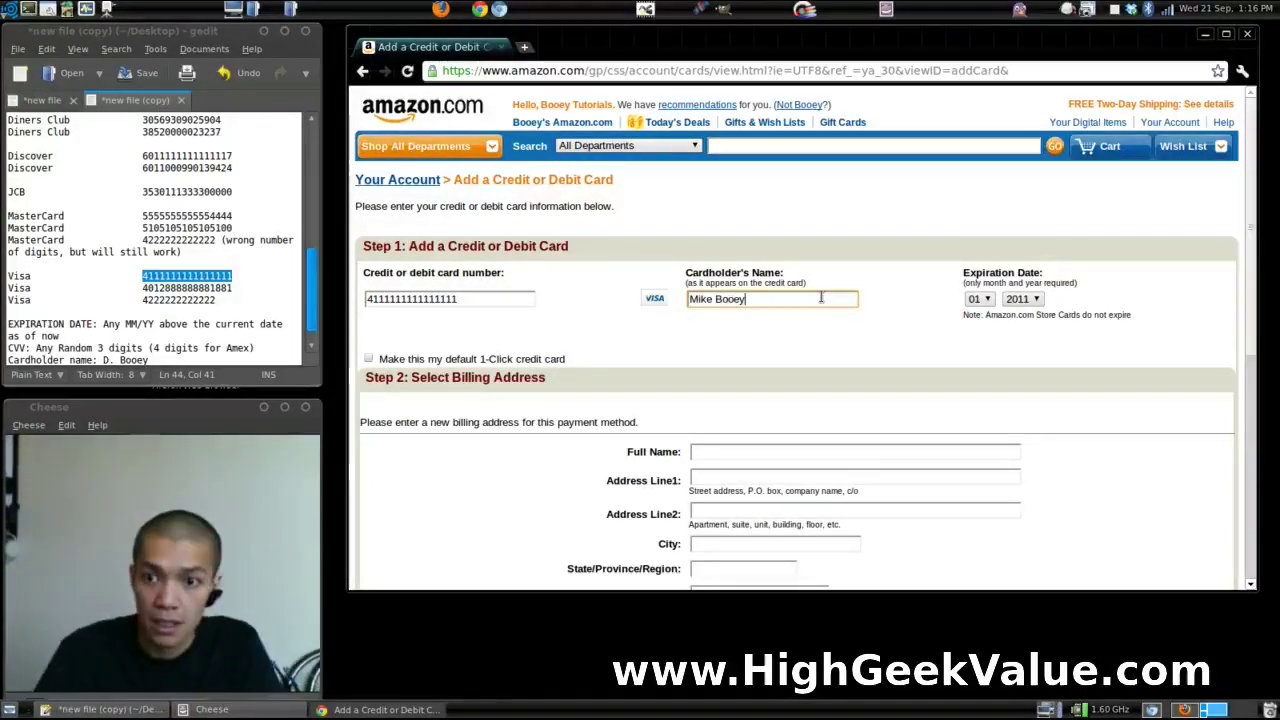
pyautogui.click(986, 300)
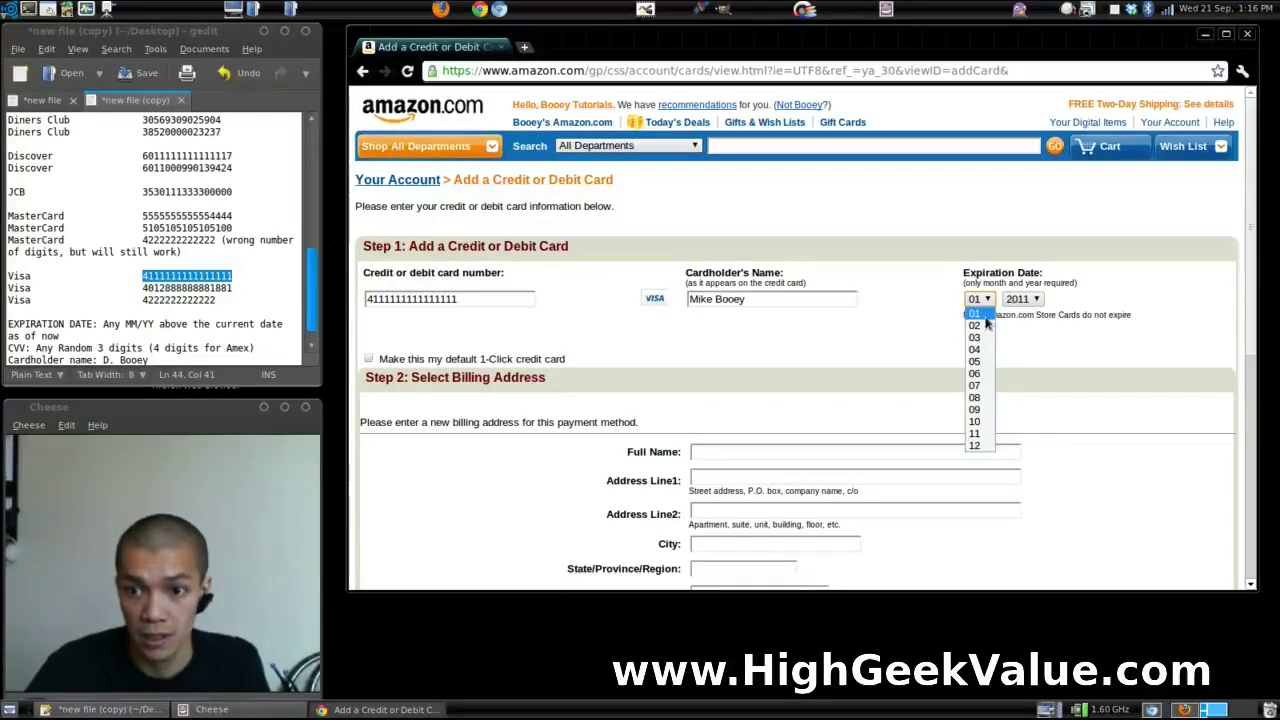
# Set the card's expiration date to 01 / 2020
pyautogui.click(978, 315)
pyautogui.click(1022, 299)
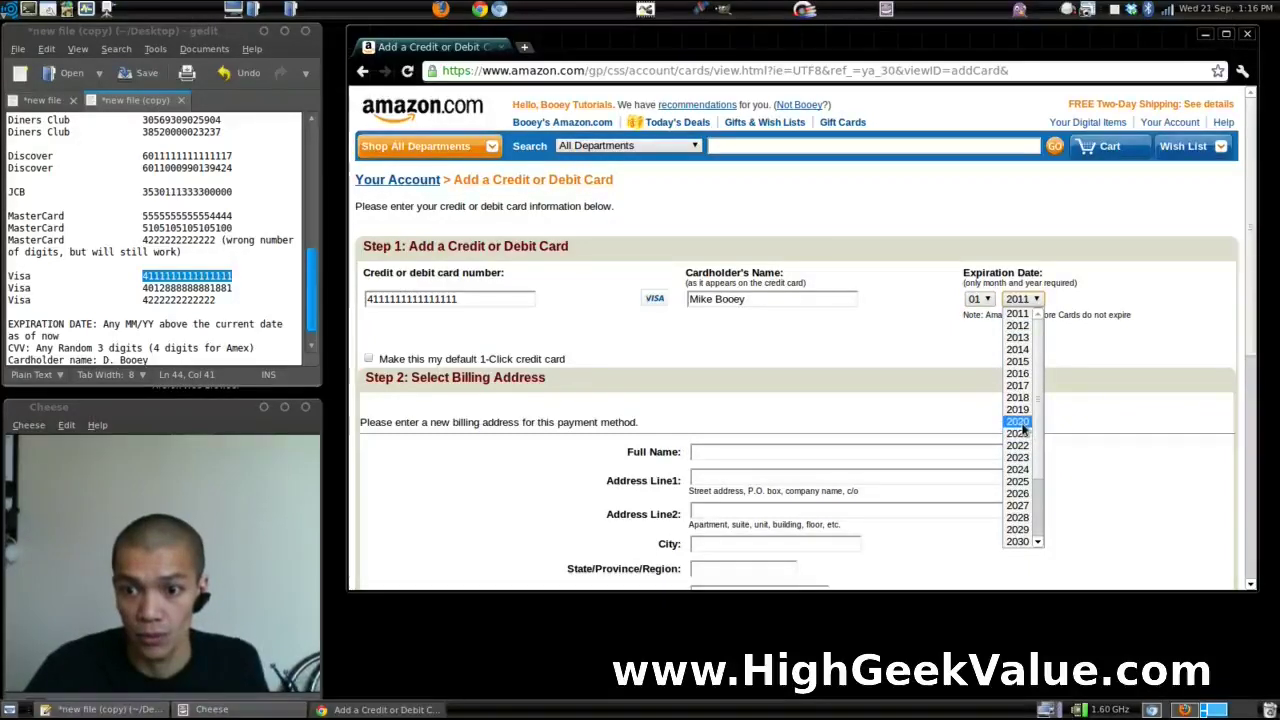
pyautogui.click(1018, 422)
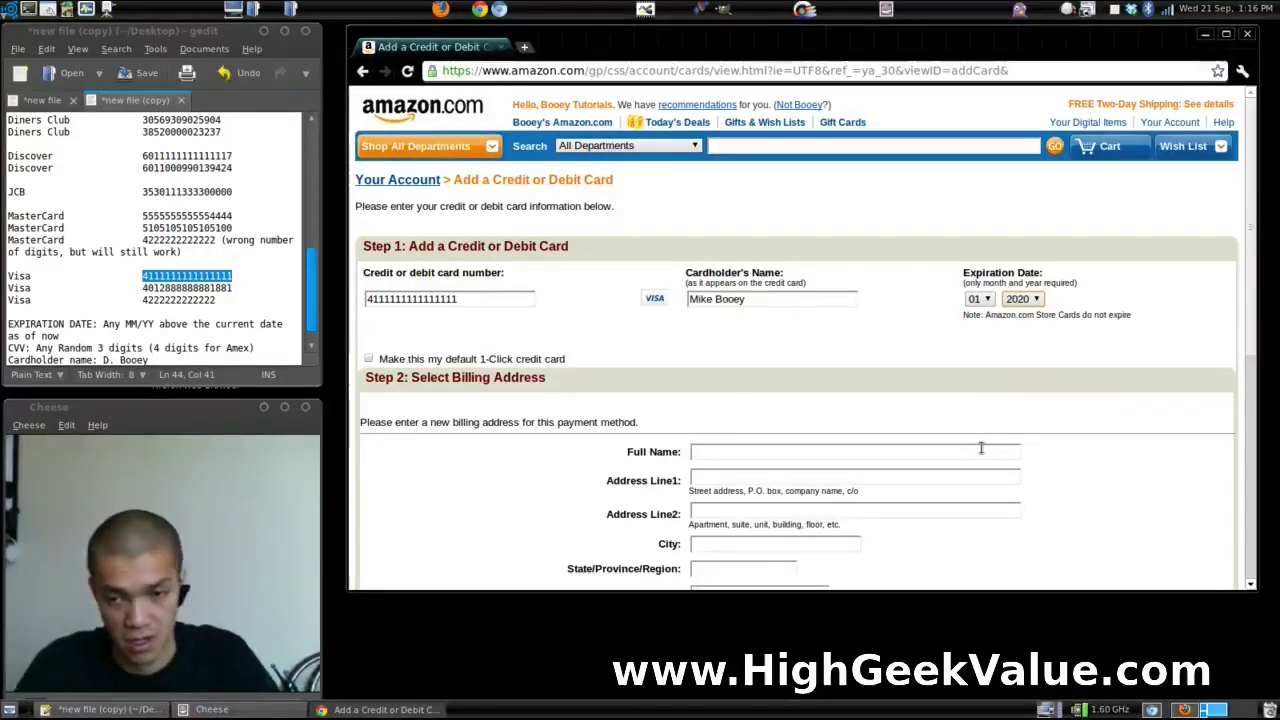
# Type the cardholder's name into the billing Full Name field, fixing the typo
pyautogui.click(832, 451)
pyautogui.write('Mike Bopey')
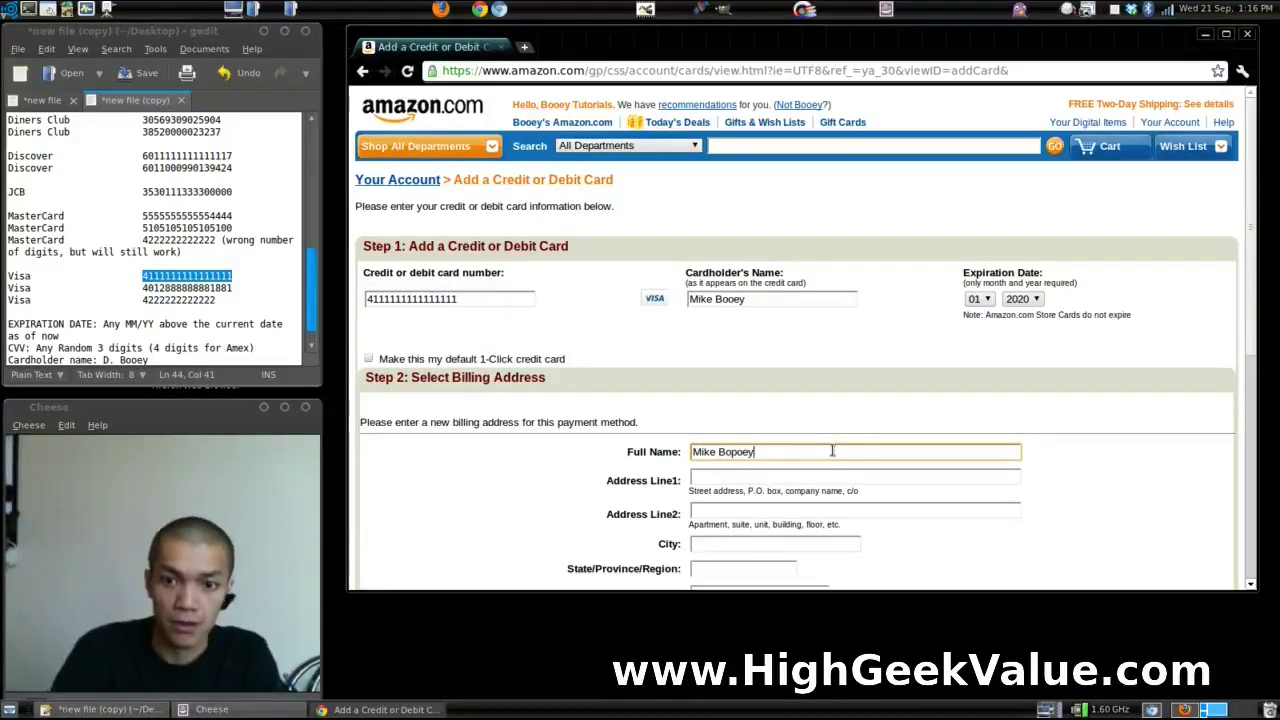
pyautogui.press('BackSpace')
pyautogui.press('BackSpace')
pyautogui.press('BackSpace')
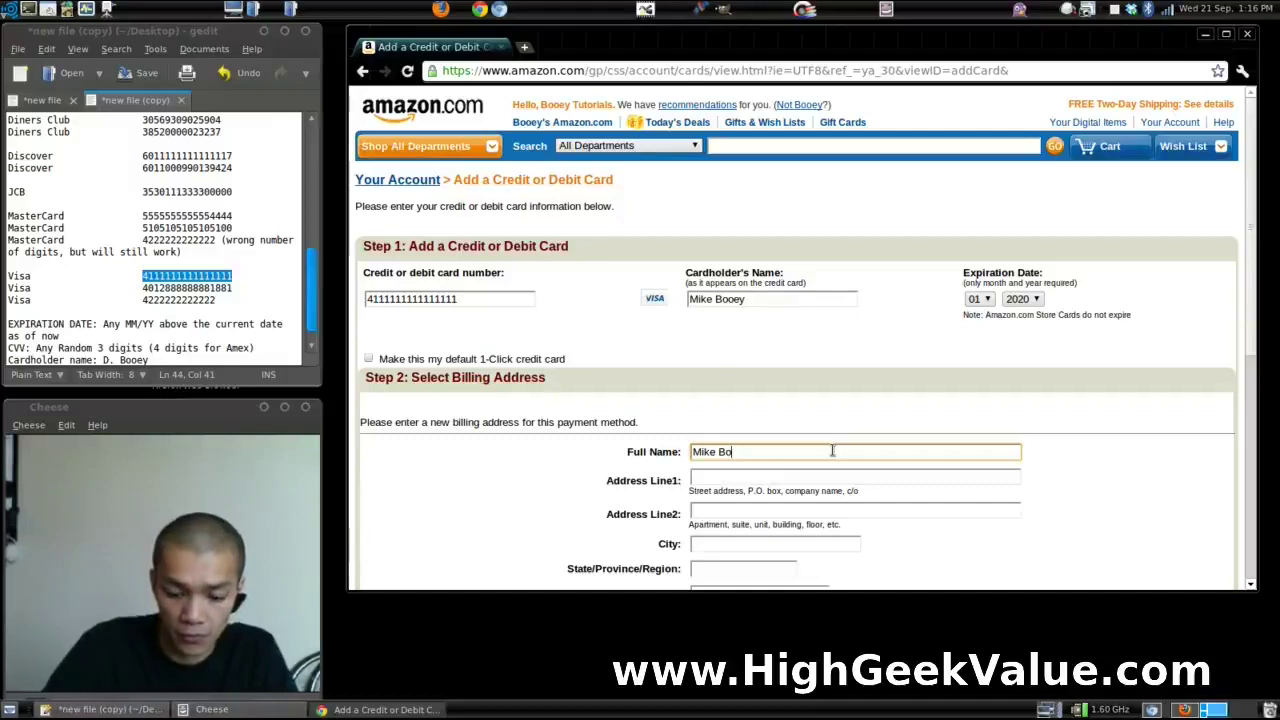
# Paste the store's street address from the notes into Address Line1
pyautogui.click(29, 193)
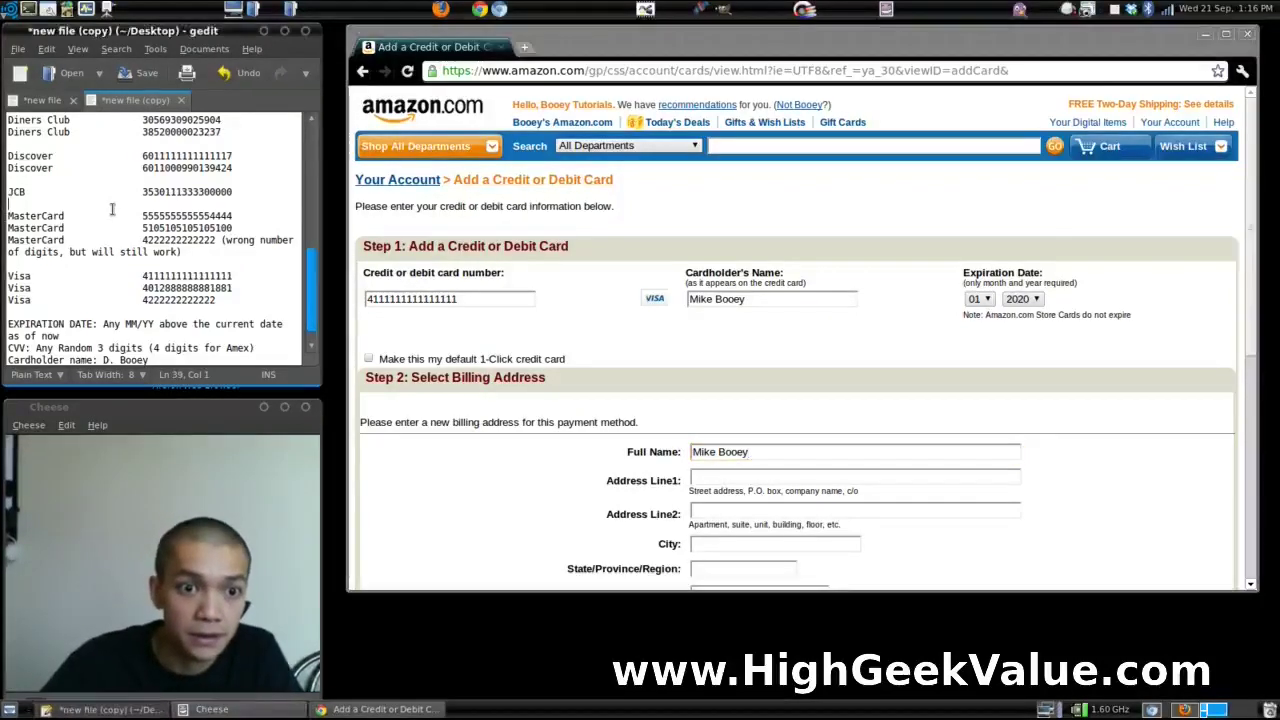
pyautogui.scroll(8, 114, 206)
pyautogui.moveTo(104, 142); pyautogui.dragTo(10, 142)
pyautogui.hotkey('ctrl', 'c')
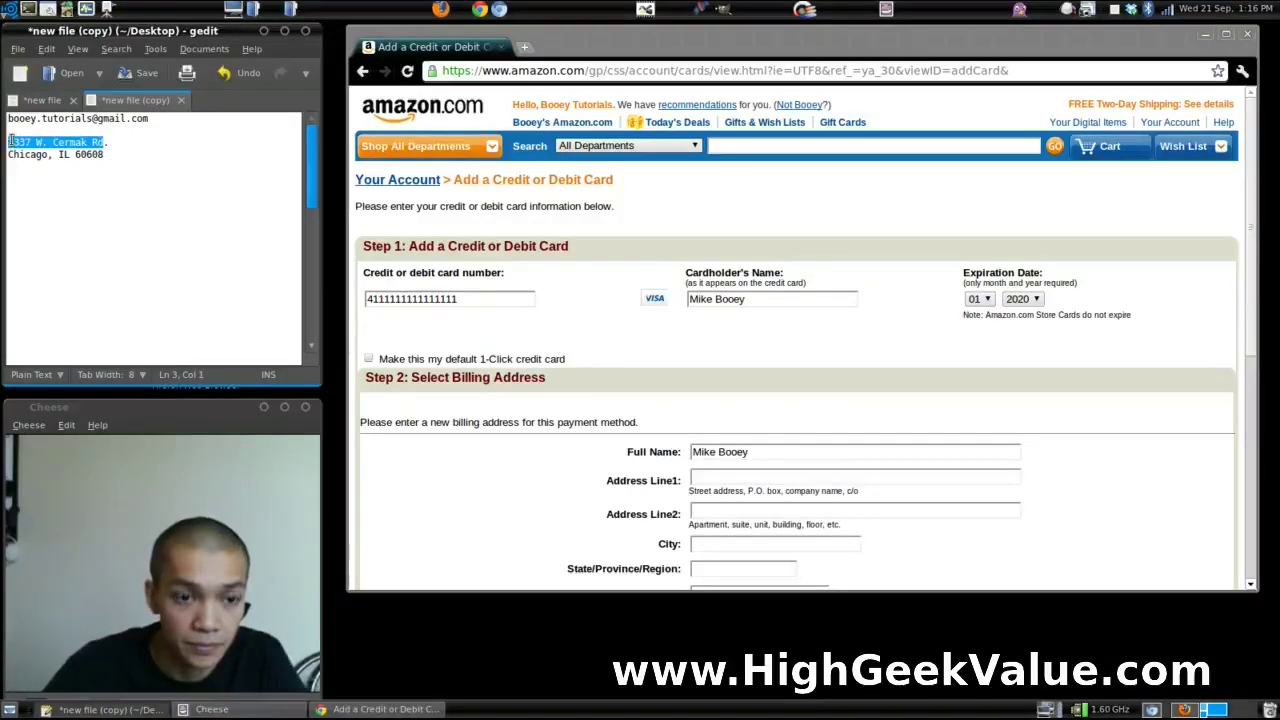
pyautogui.click(857, 478)
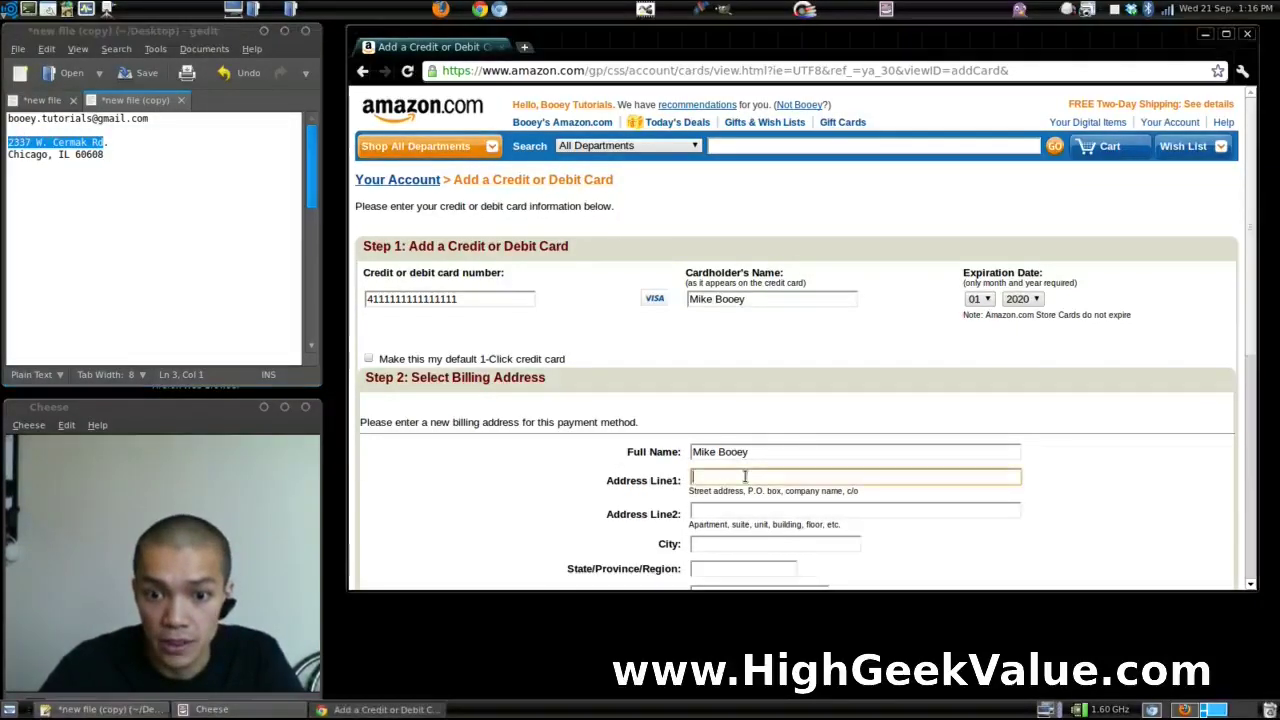
pyautogui.hotkey('ctrl', 'v')
# Enter Chicago as the city, IL as the state, and the ZIP code
pyautogui.scroll(-1, 857, 491)
pyautogui.click(760, 503)
pyautogui.write('Chicago')
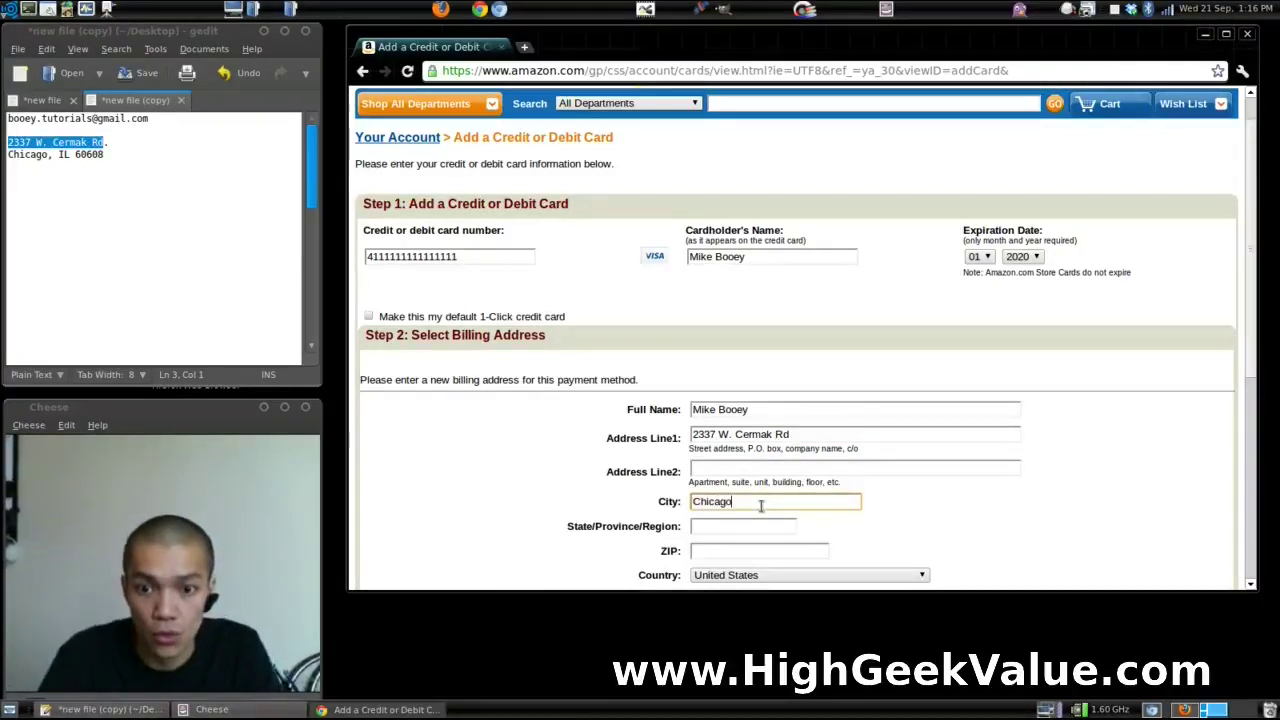
pyautogui.press('Tab')
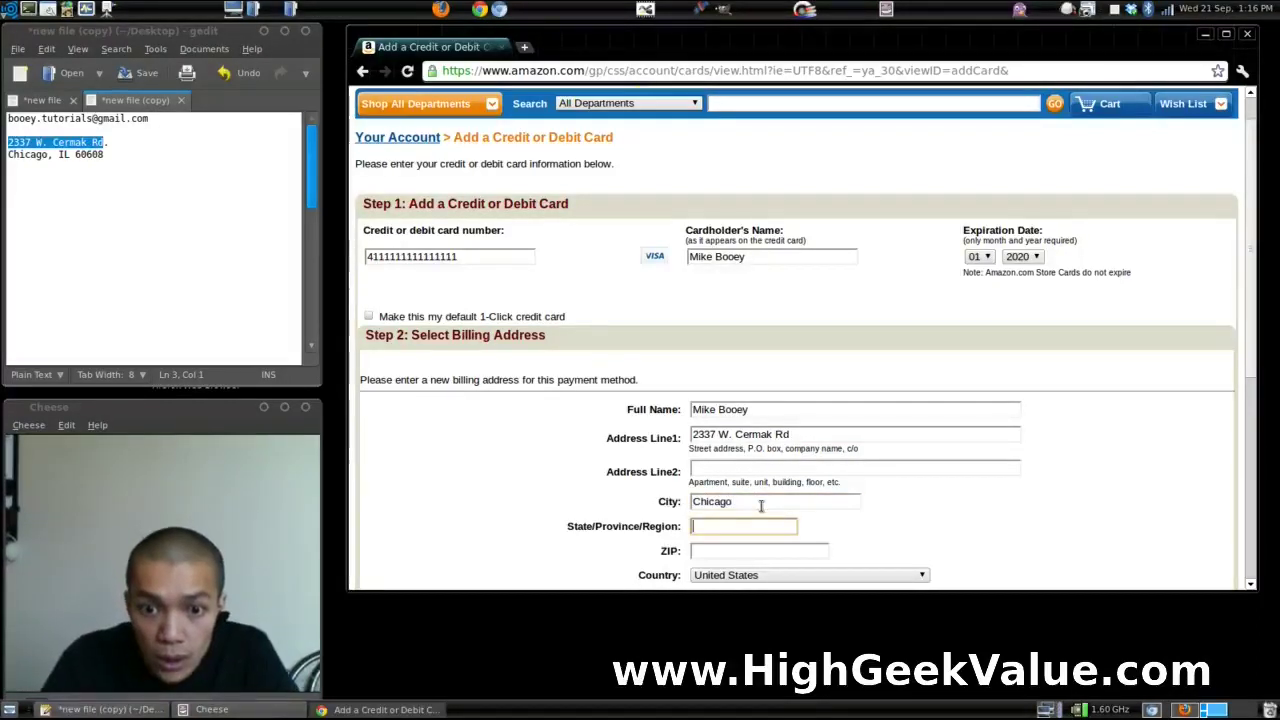
pyautogui.write('IL')
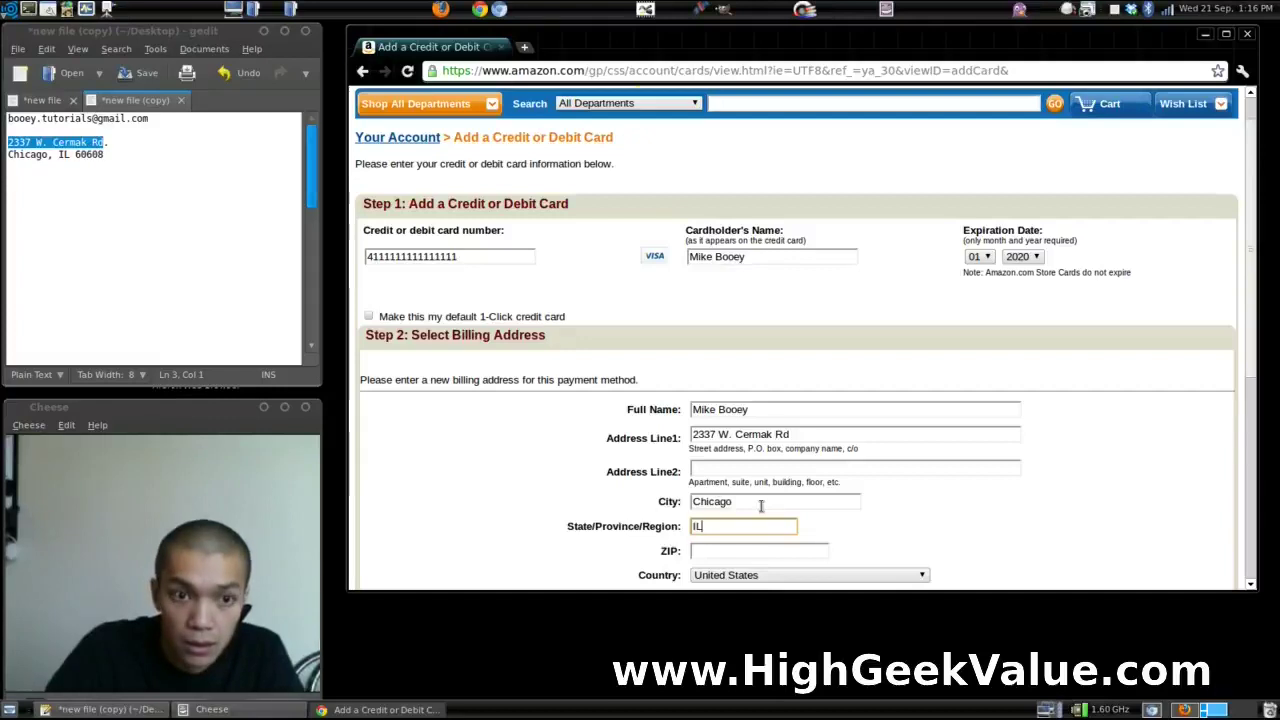
pyautogui.press('Tab')
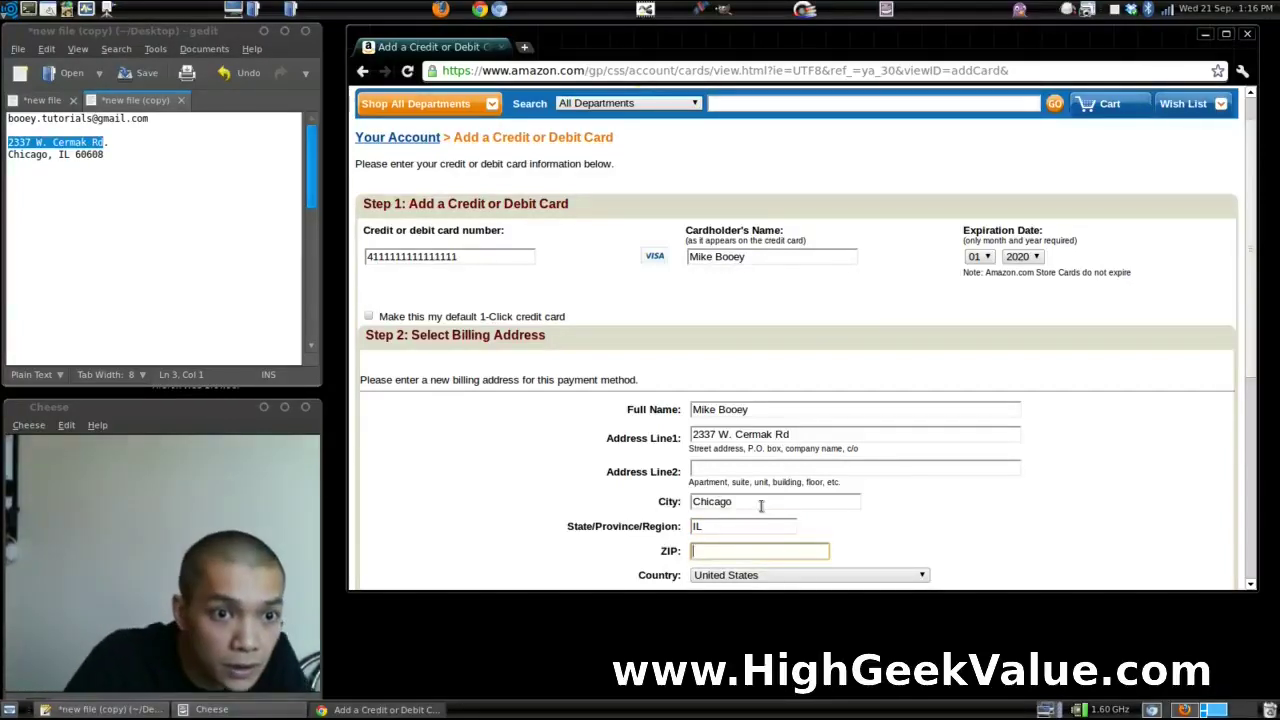
pyautogui.write('6060')
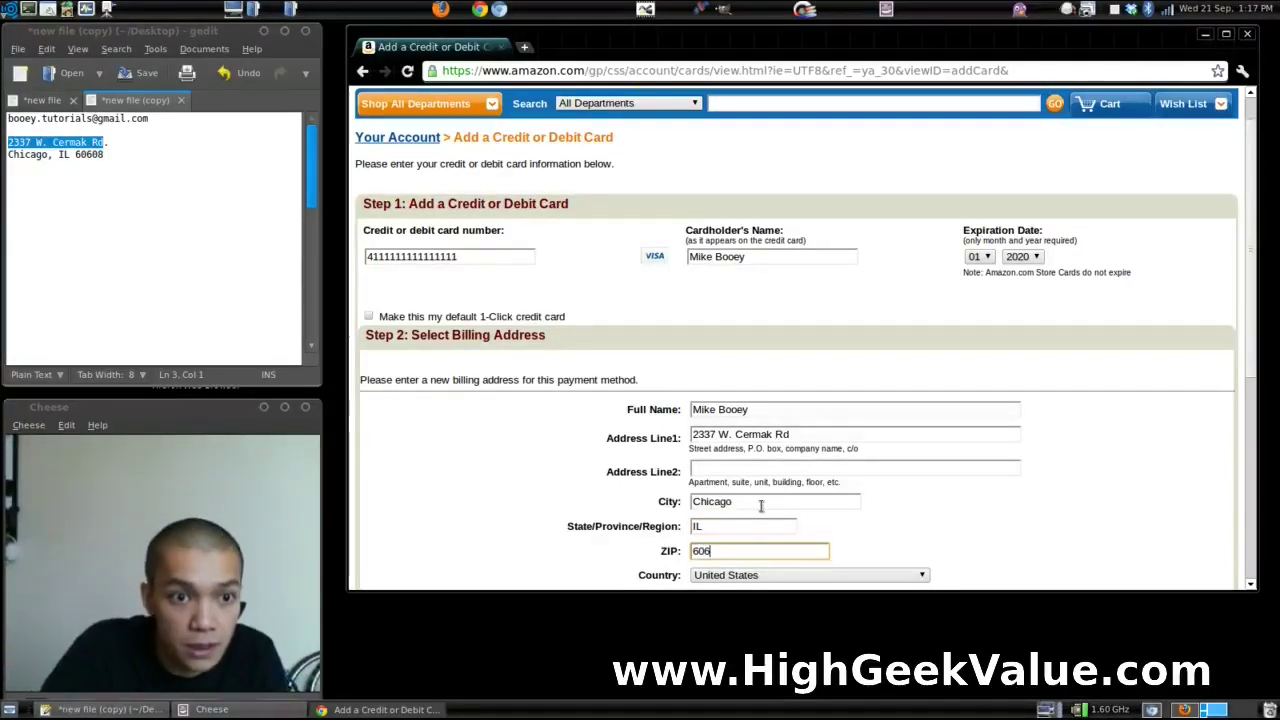
pyautogui.click(998, 490)
# Go to the Phone Number field and copy the street address from the notes again
pyautogui.scroll(-2, 1028, 507)
pyautogui.click(762, 512)
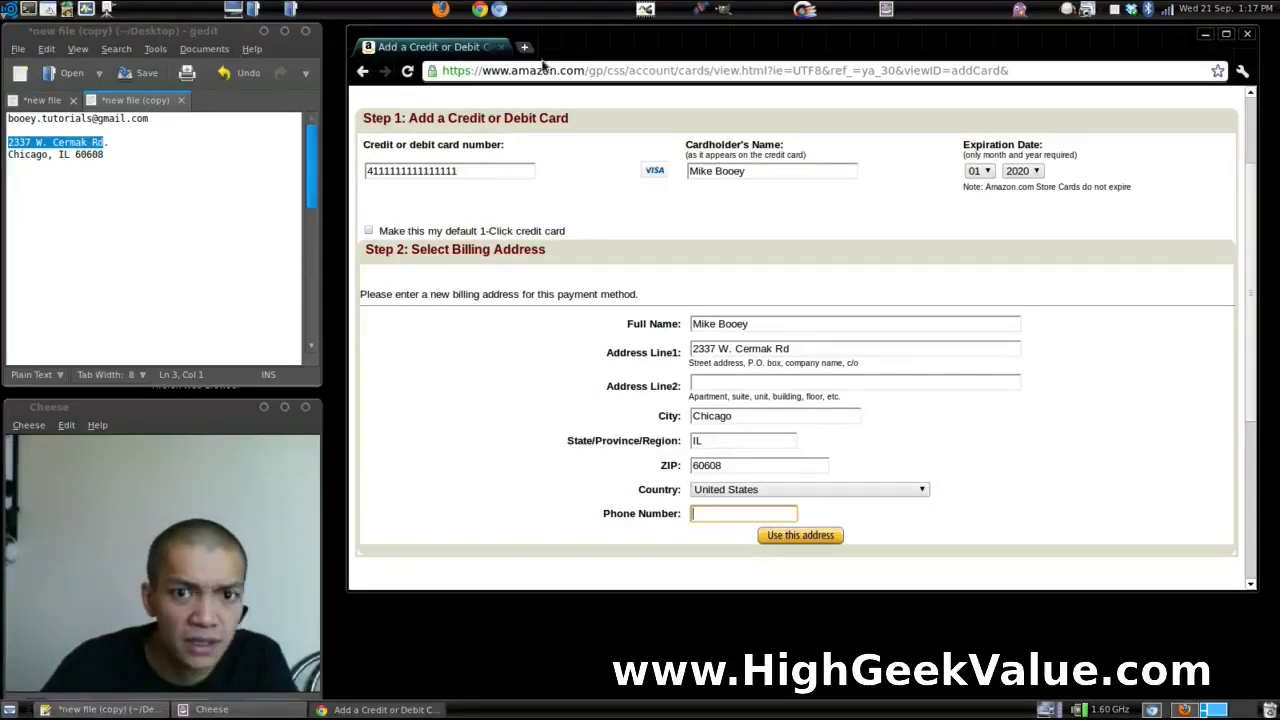
pyautogui.rightClick(73, 141)
pyautogui.click(107, 207)
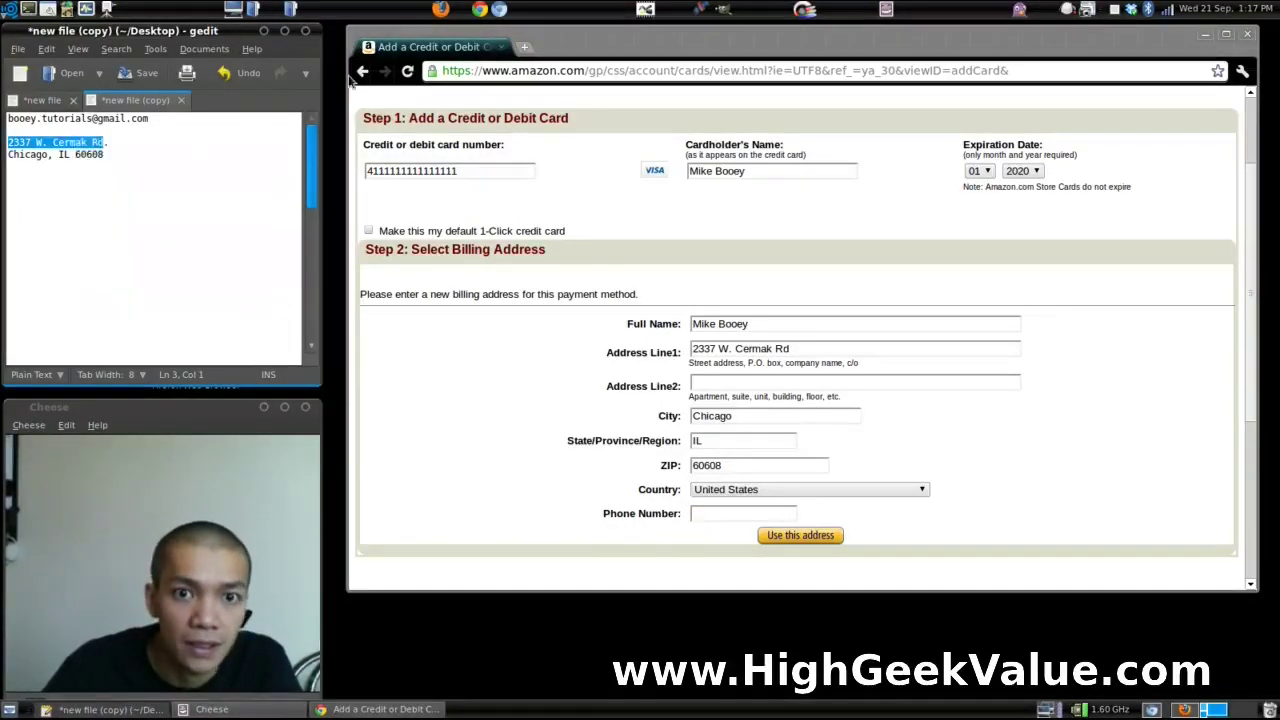
# Search Google for the billing street address in a new tab and open the Pizza Hut store listing
pyautogui.click(524, 44)
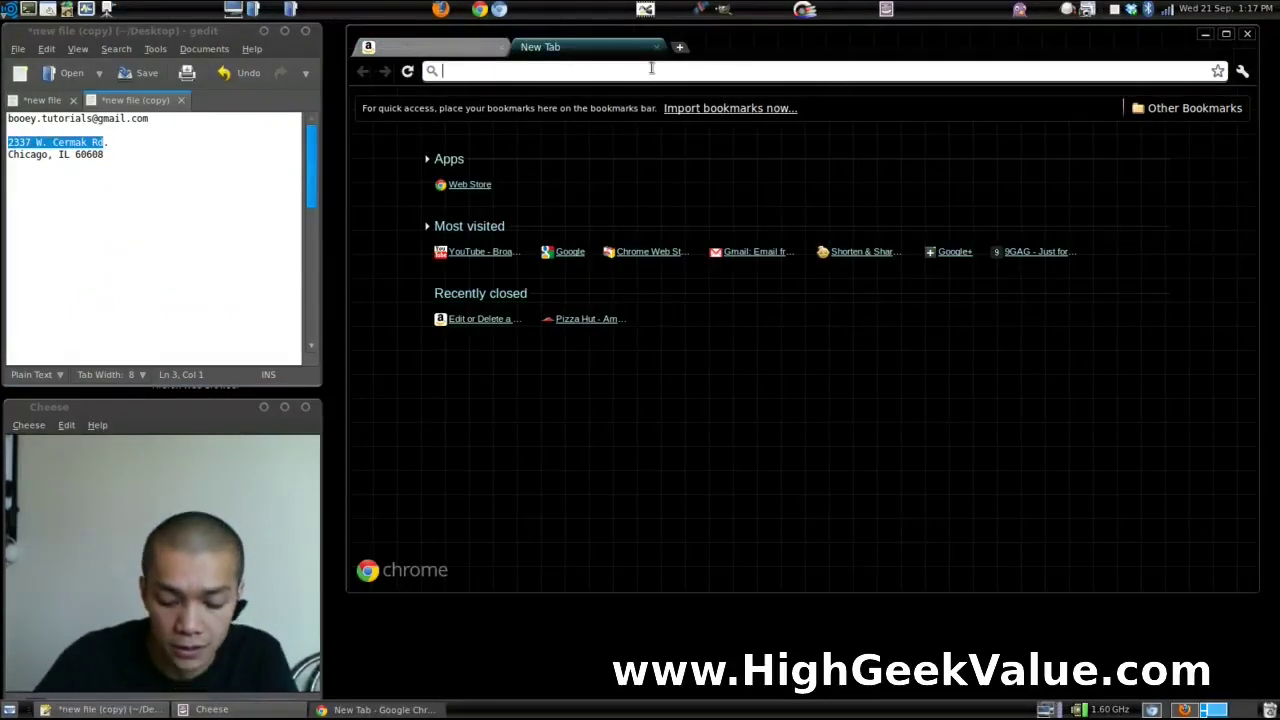
pyautogui.hotkey('ctrl', 'v')
pyautogui.press('Return')
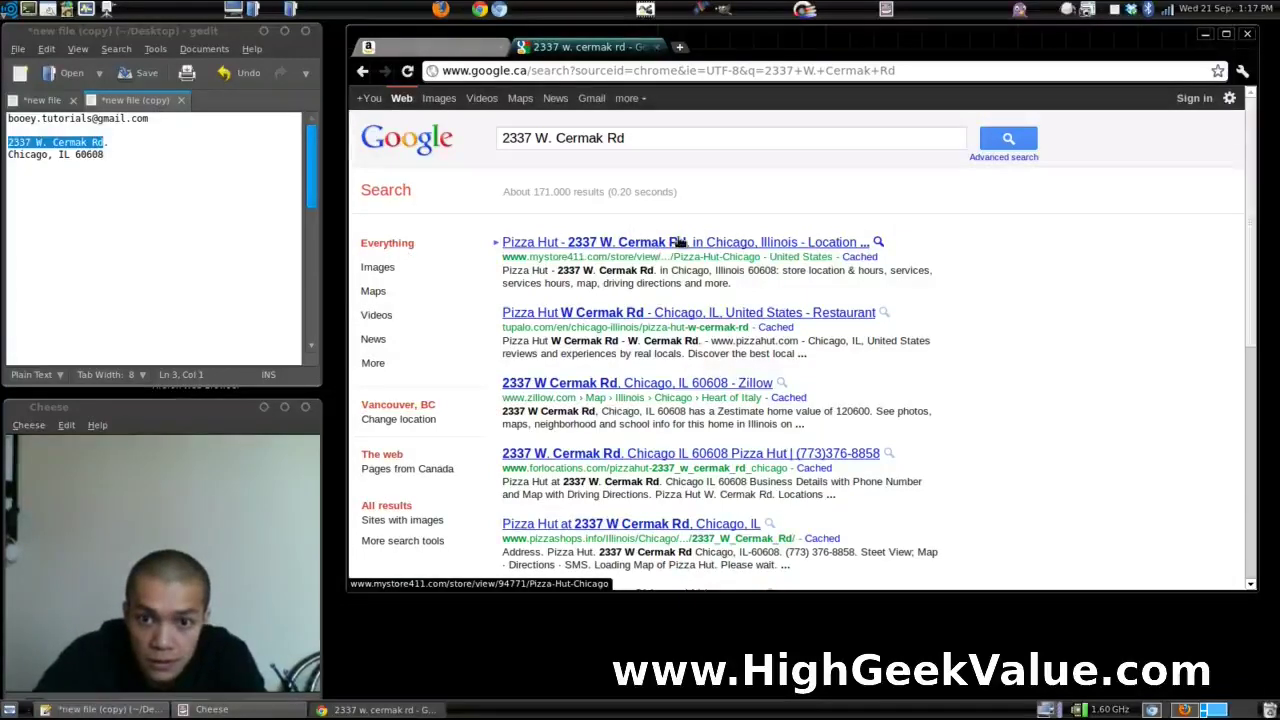
pyautogui.click(680, 242)
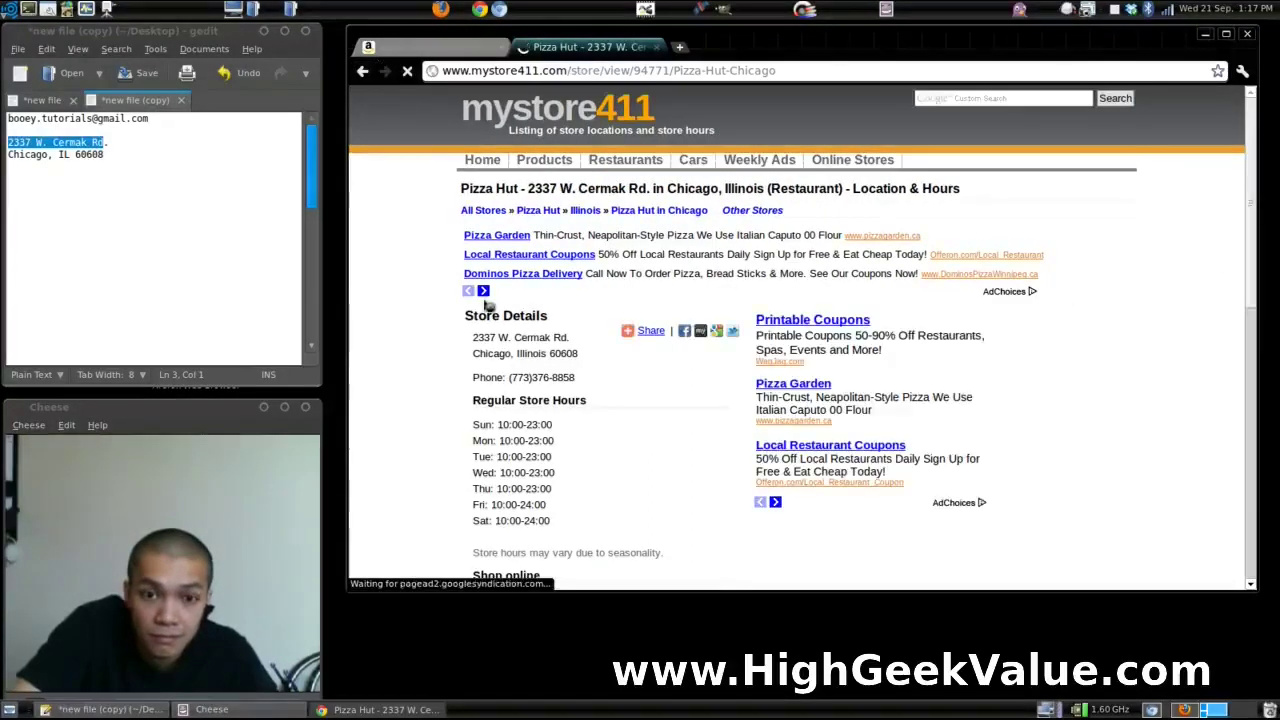
# Copy the store's phone number from the listing and return to the Amazon card form
pyautogui.moveTo(509, 377); pyautogui.dragTo(574, 378)
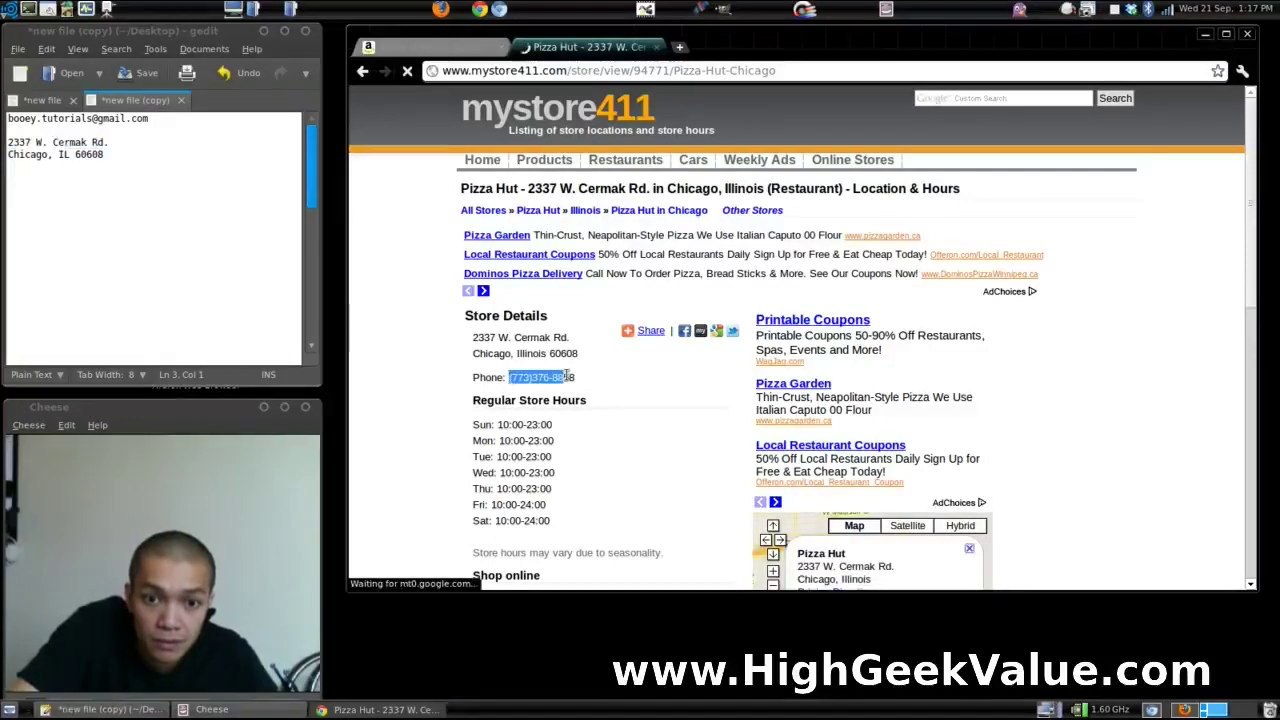
pyautogui.rightClick(567, 381)
pyautogui.click(600, 386)
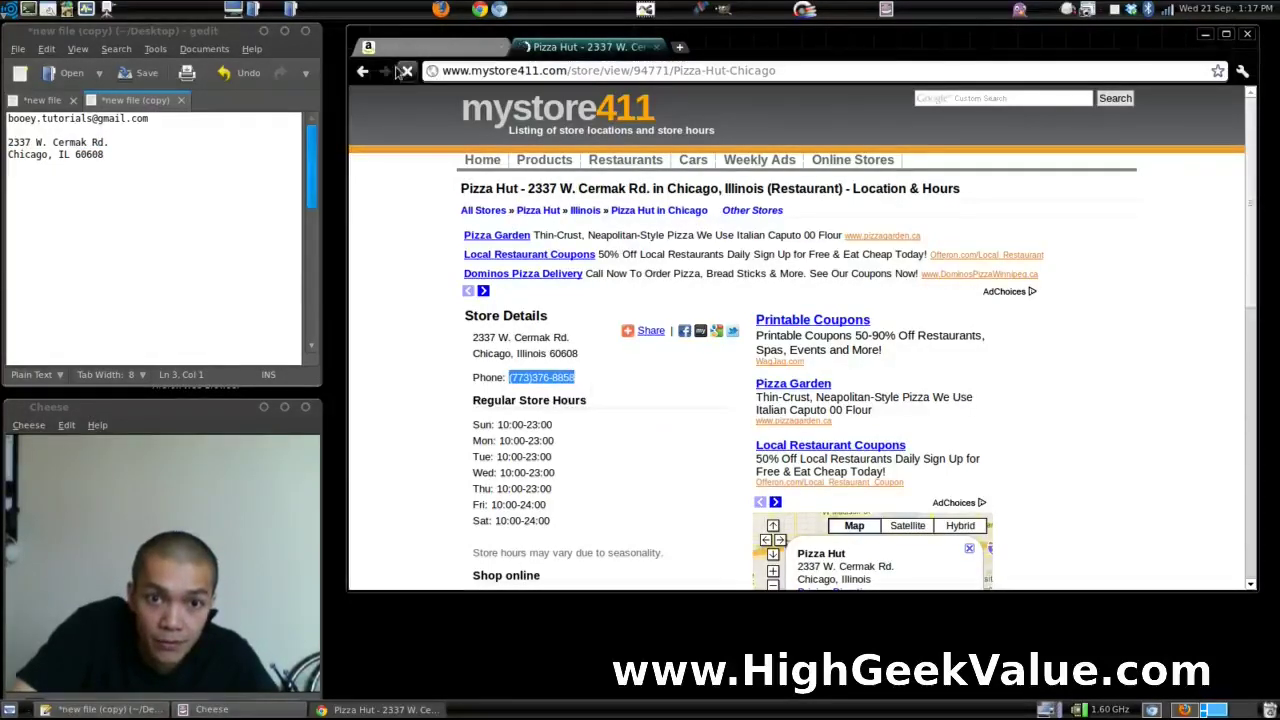
pyautogui.hotkey('ctrl', 'Tab')
# Paste the copied phone number into the Phone Number field and save the Visa with this billing address
pyautogui.rightClick(737, 513)
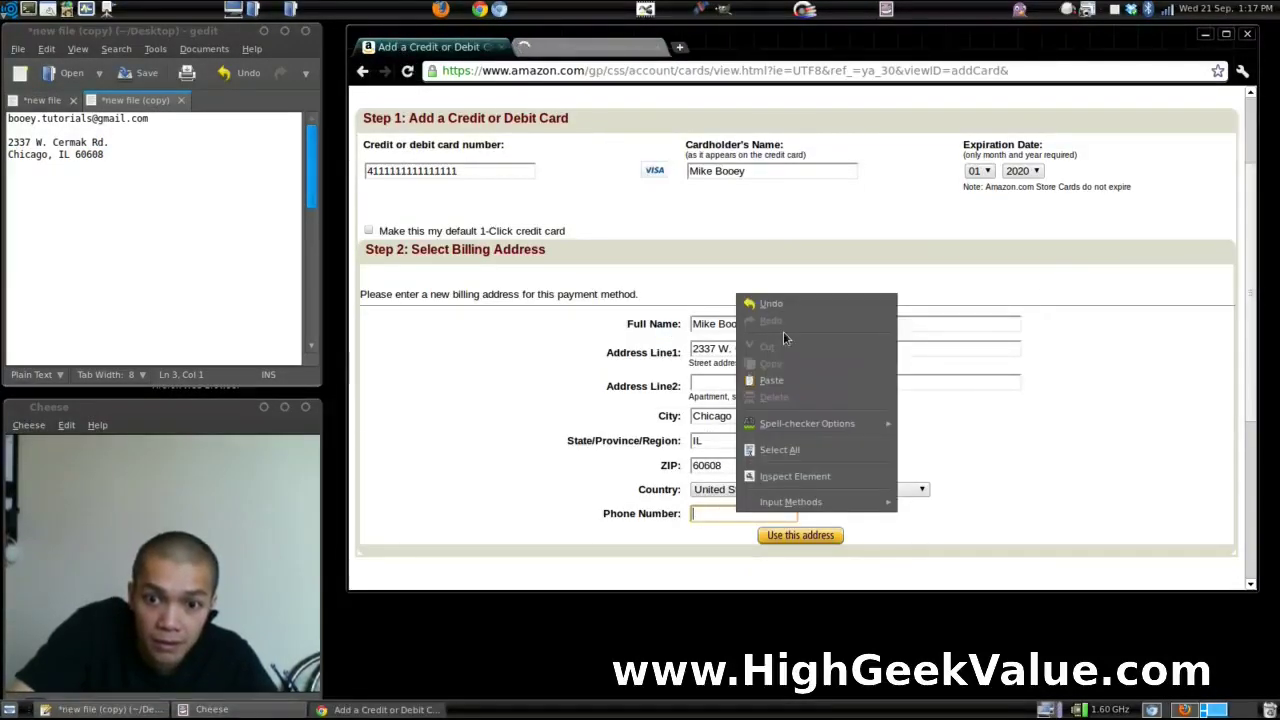
pyautogui.click(780, 382)
pyautogui.click(1137, 432)
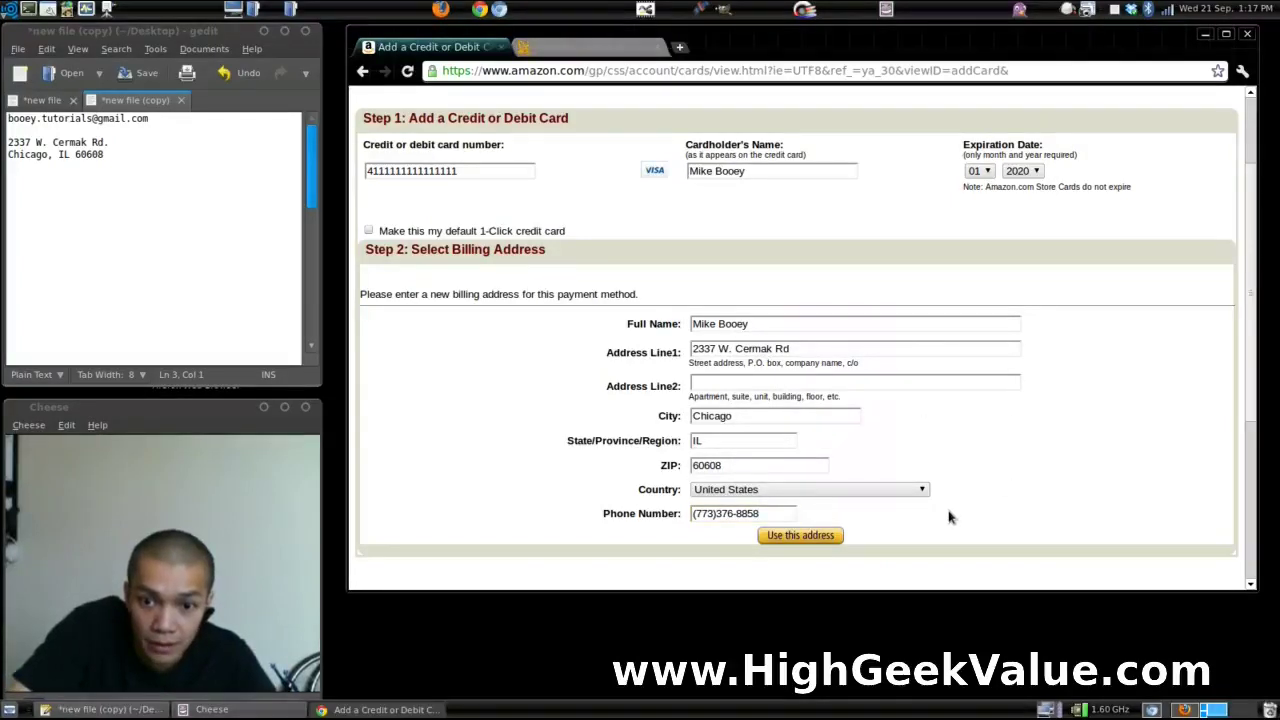
pyautogui.click(821, 539)
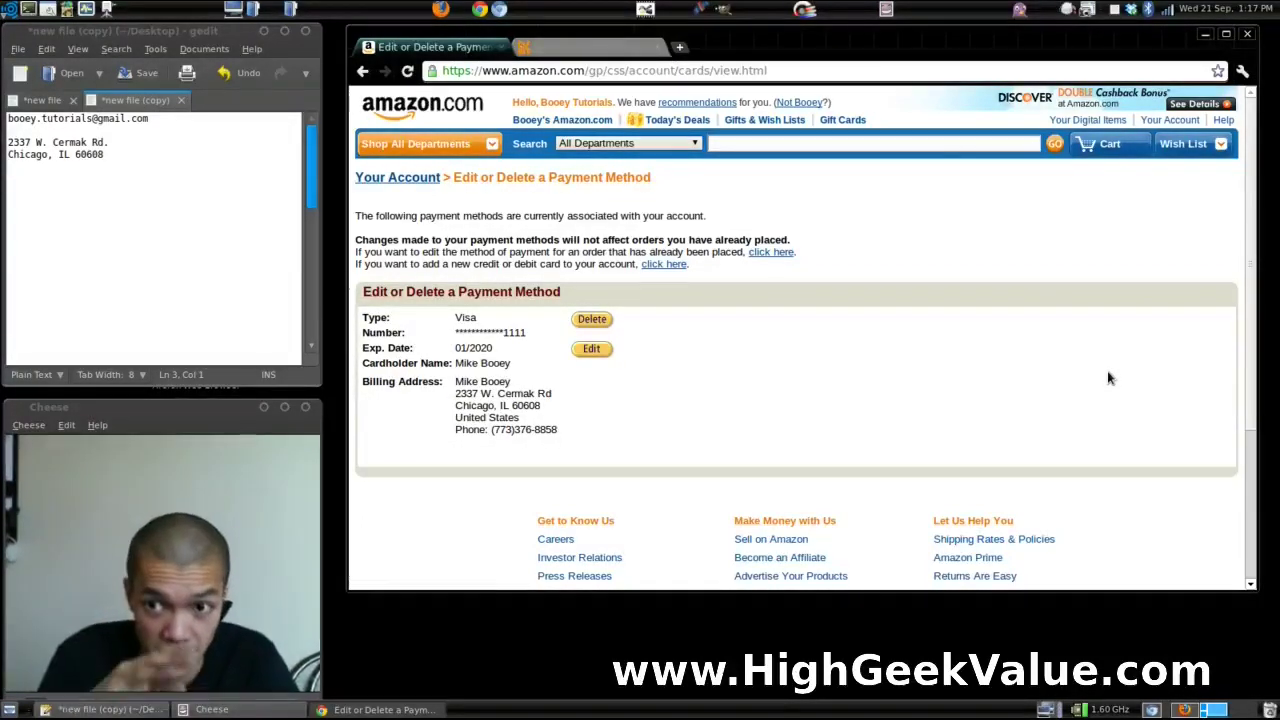
# From Your Account, go to 1-Click Settings and start adding a payment method to the Chicago address
pyautogui.click(1172, 120)
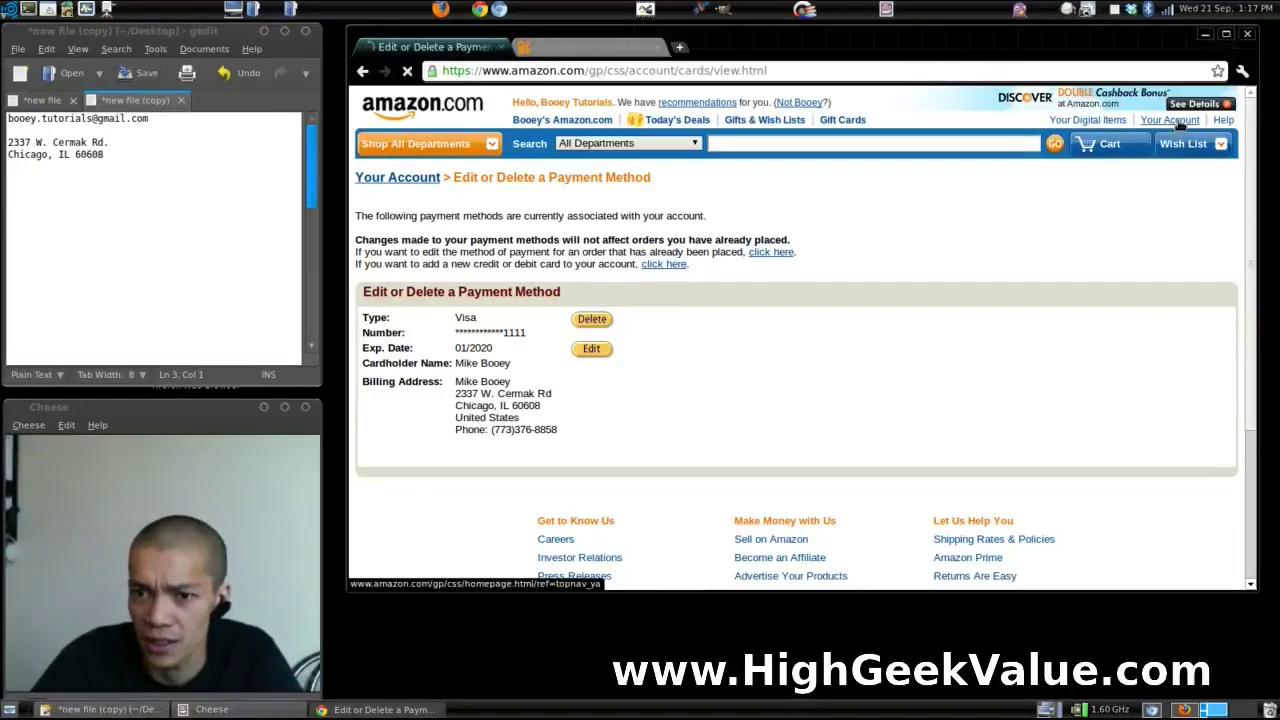
pyautogui.scroll(-3, 602, 489)
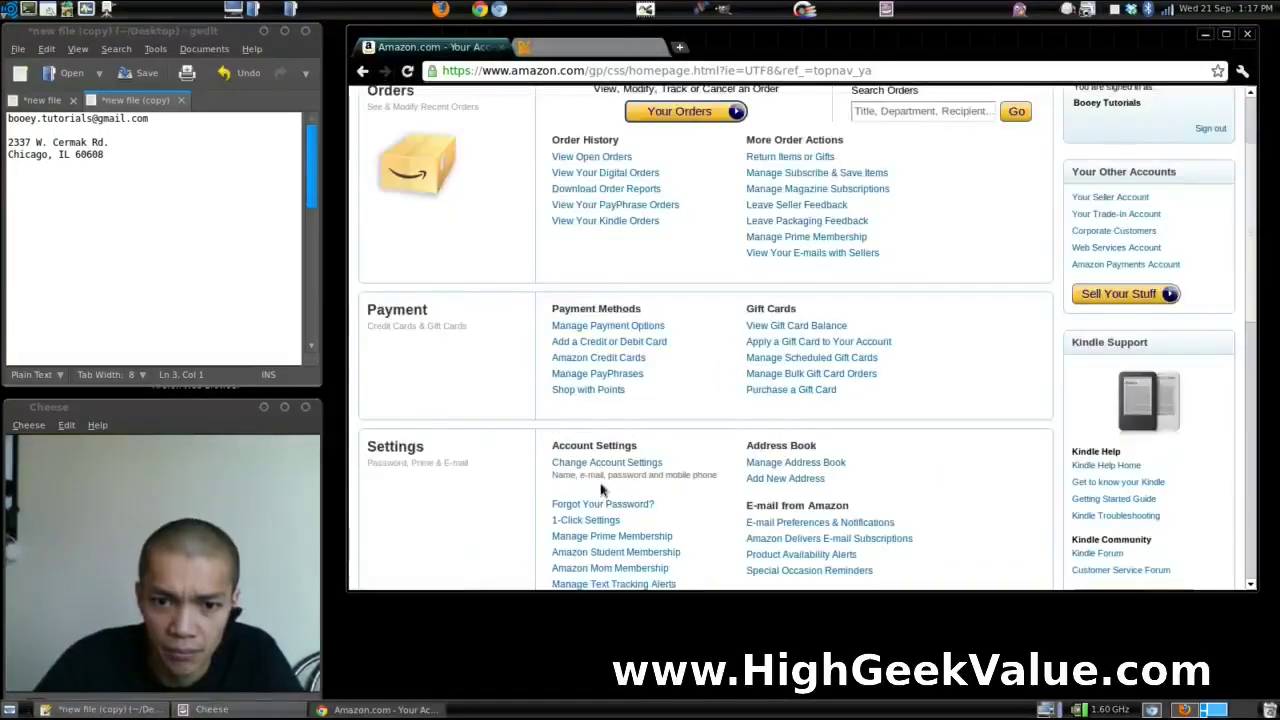
pyautogui.click(587, 521)
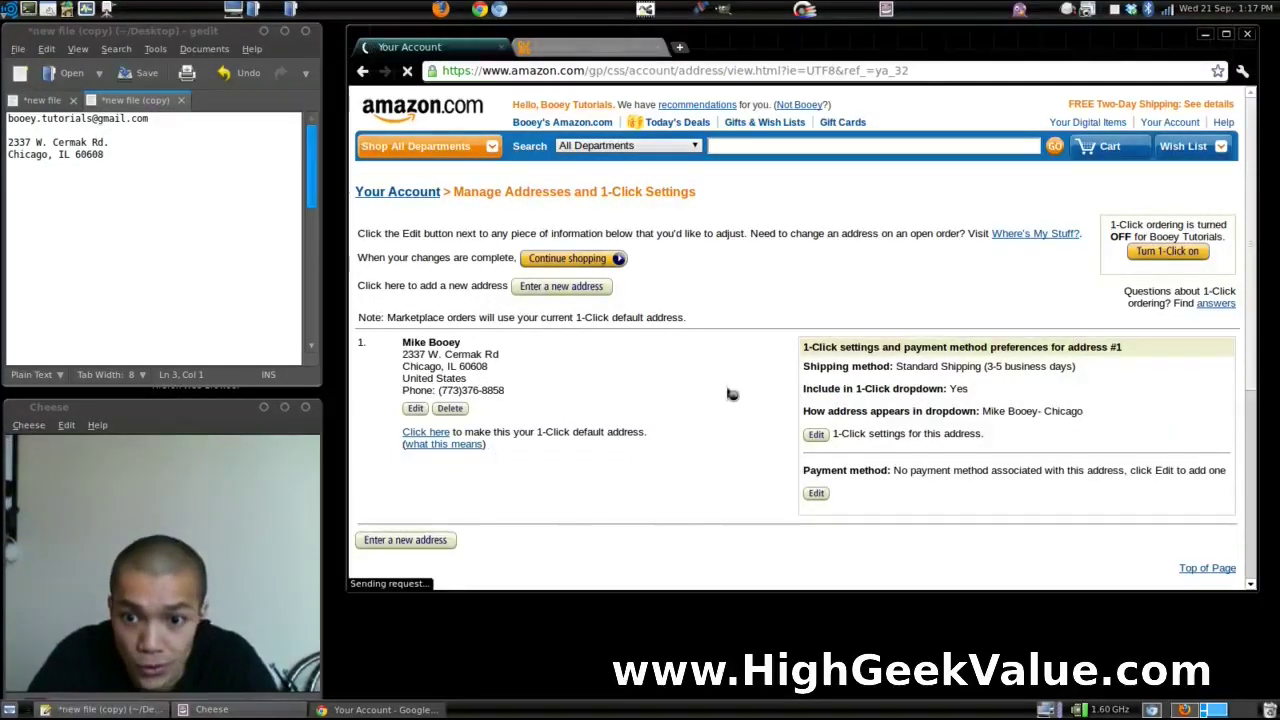
pyautogui.click(816, 494)
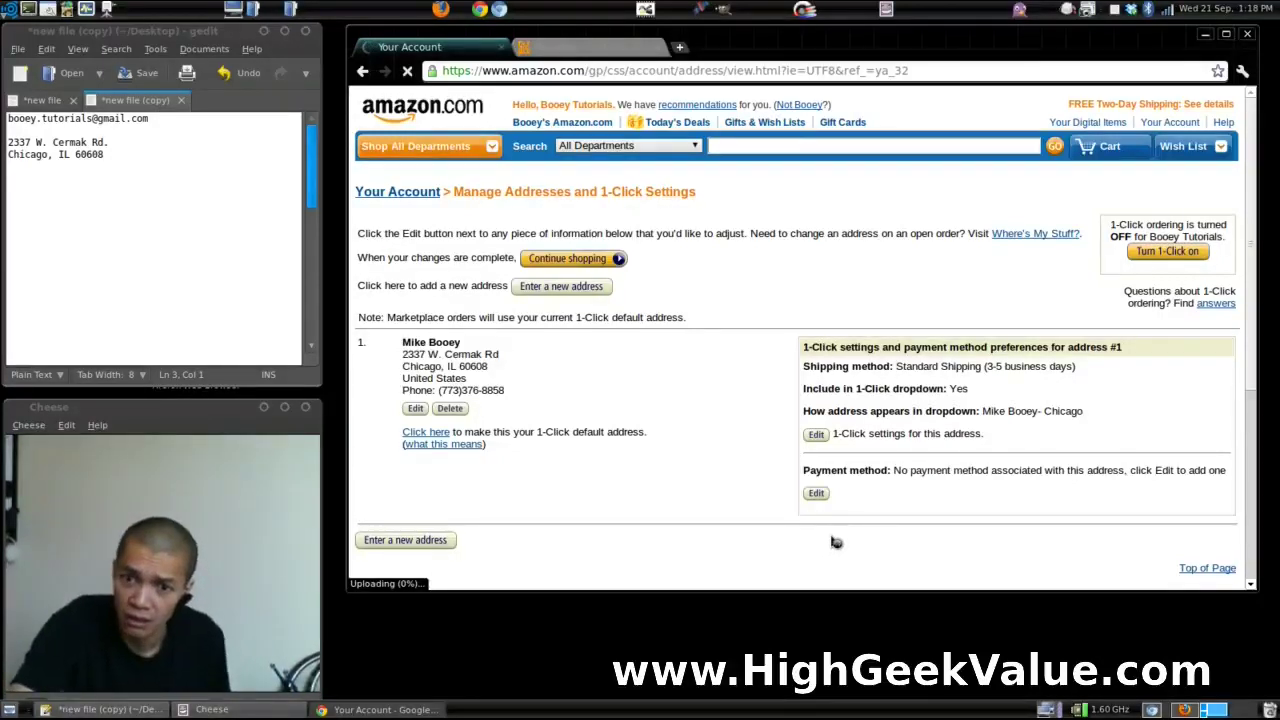
# Select the Visa ending 1111 as the Chicago address's payment method and save its 1-Click settings
pyautogui.rightClick(818, 442)
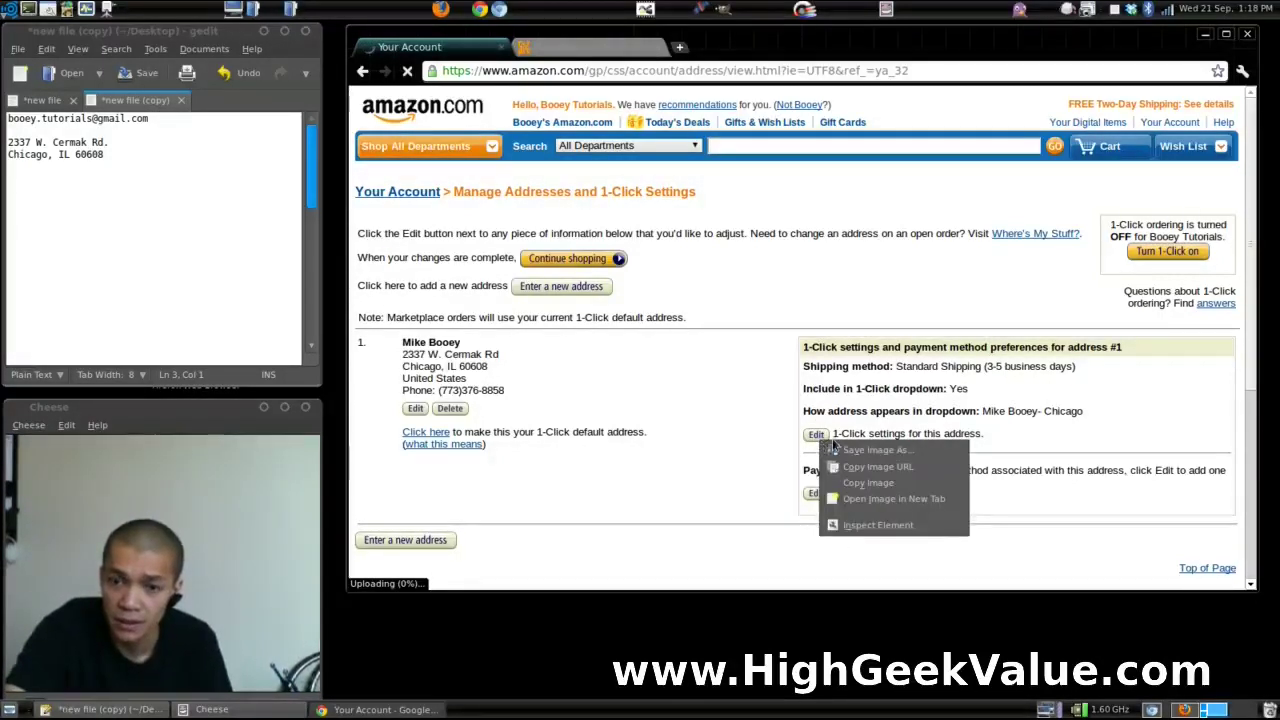
pyautogui.click(788, 435)
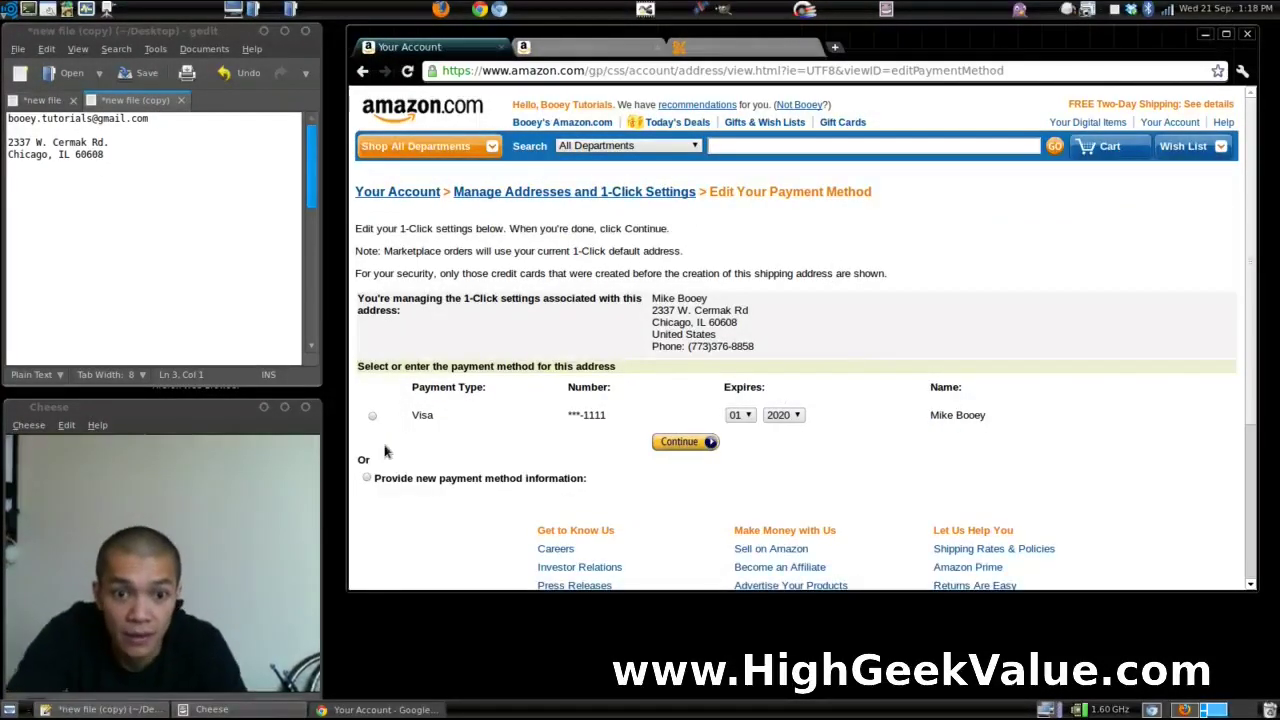
pyautogui.click(372, 416)
pyautogui.click(690, 444)
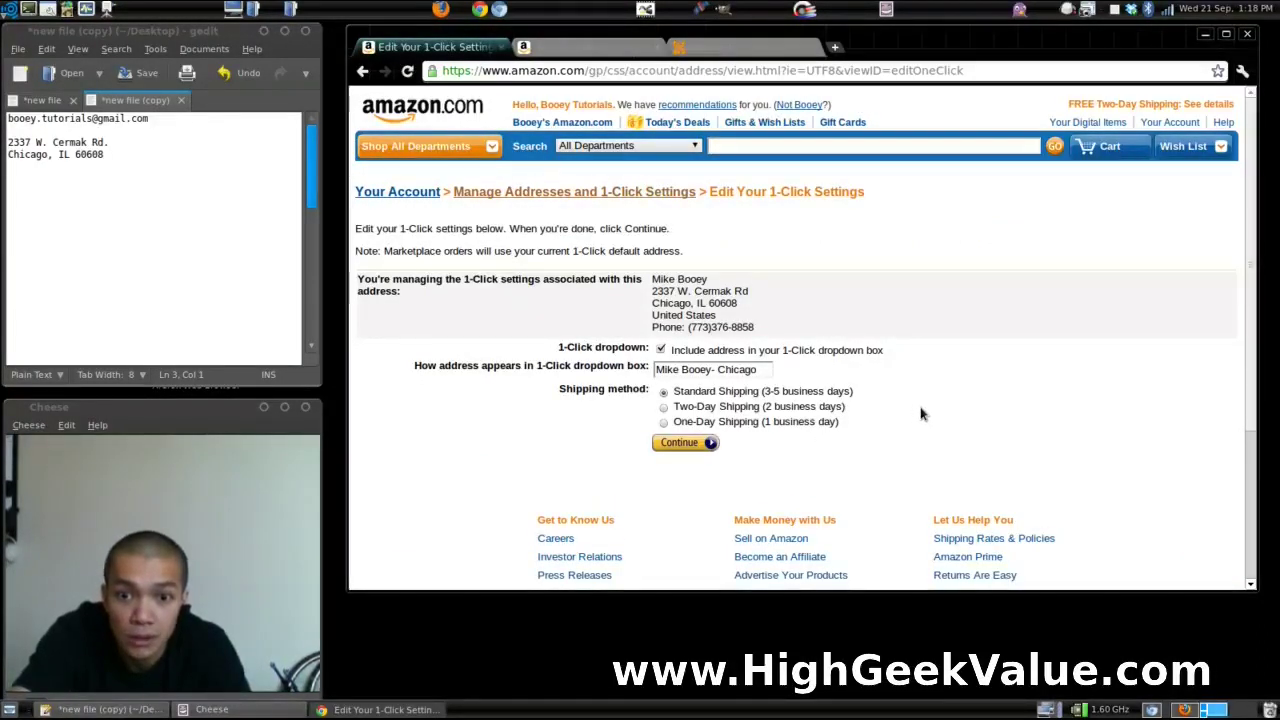
pyautogui.scroll(-1, 922, 414)
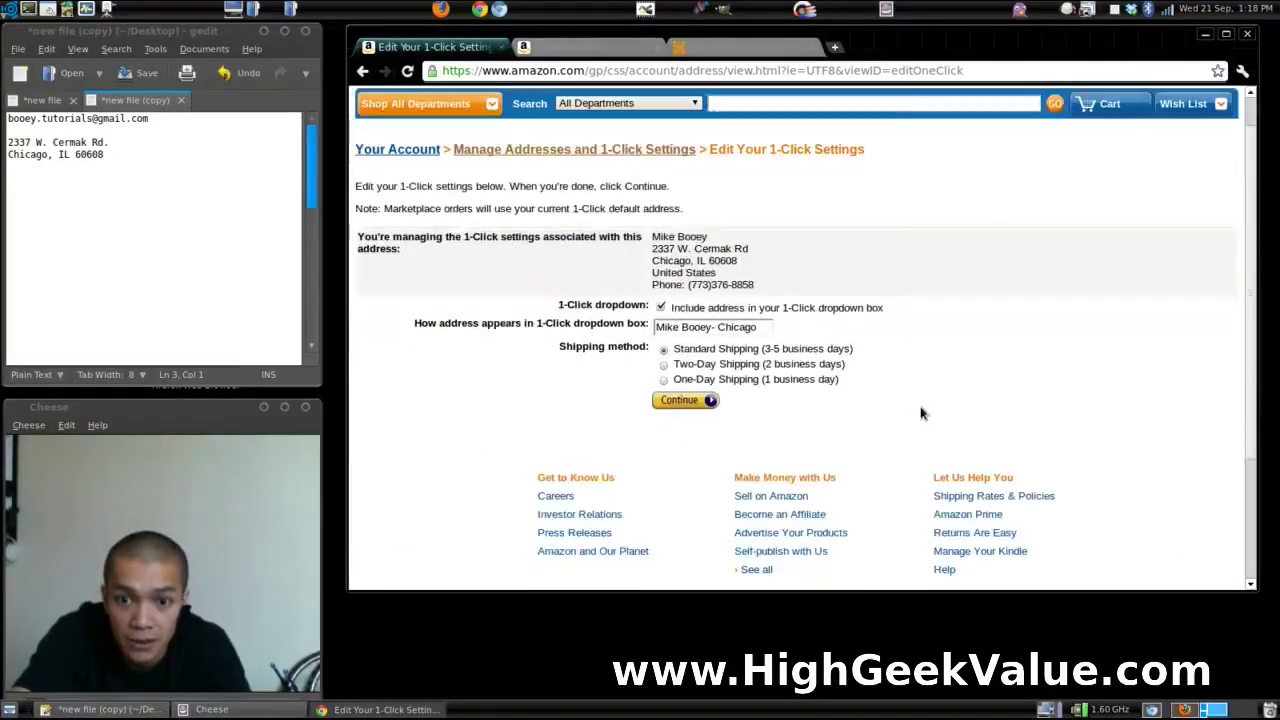
pyautogui.click(706, 402)
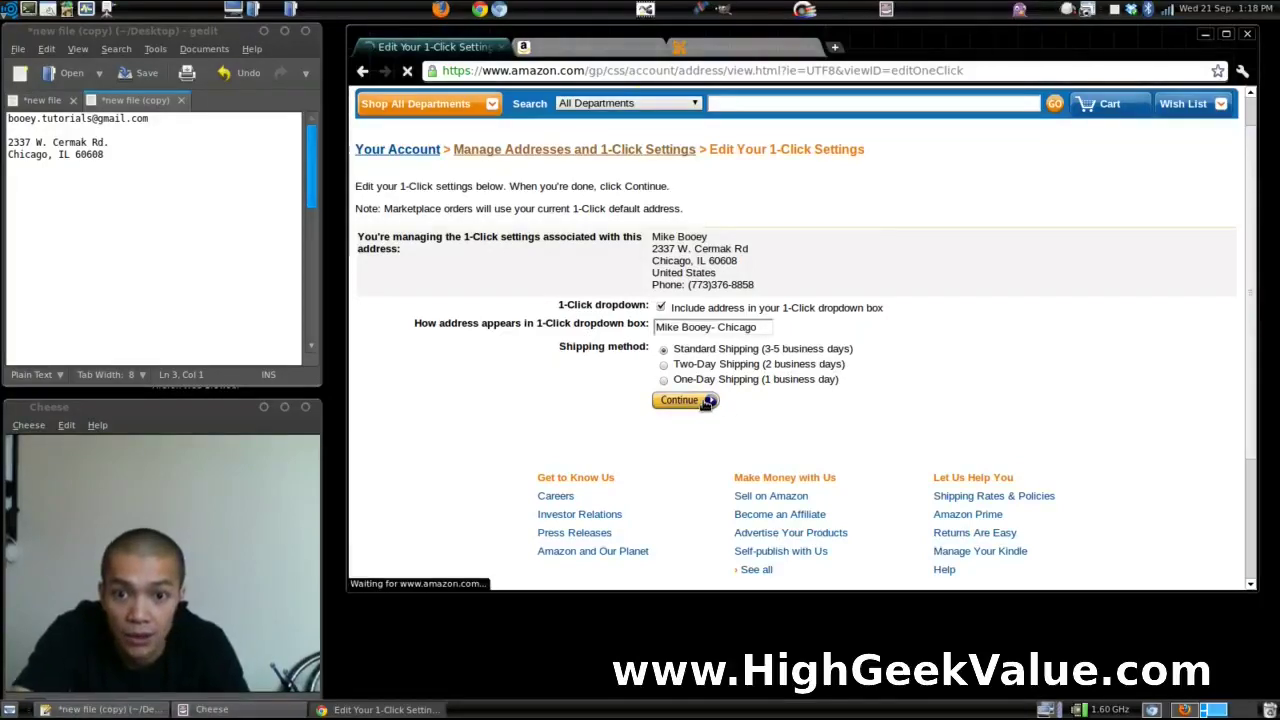
# Press Turn 1-Click on in the top-right box of the settings page
pyautogui.scroll(-3, 1072, 434)
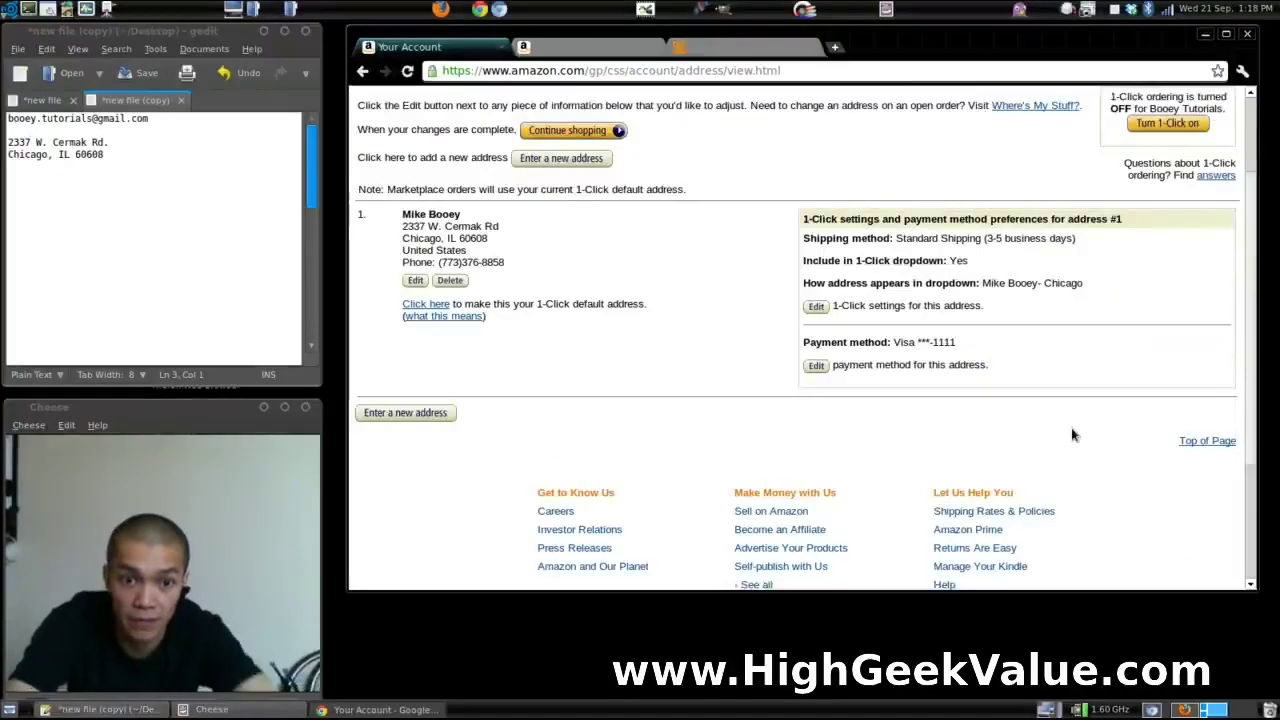
pyautogui.scroll(2, 1100, 427)
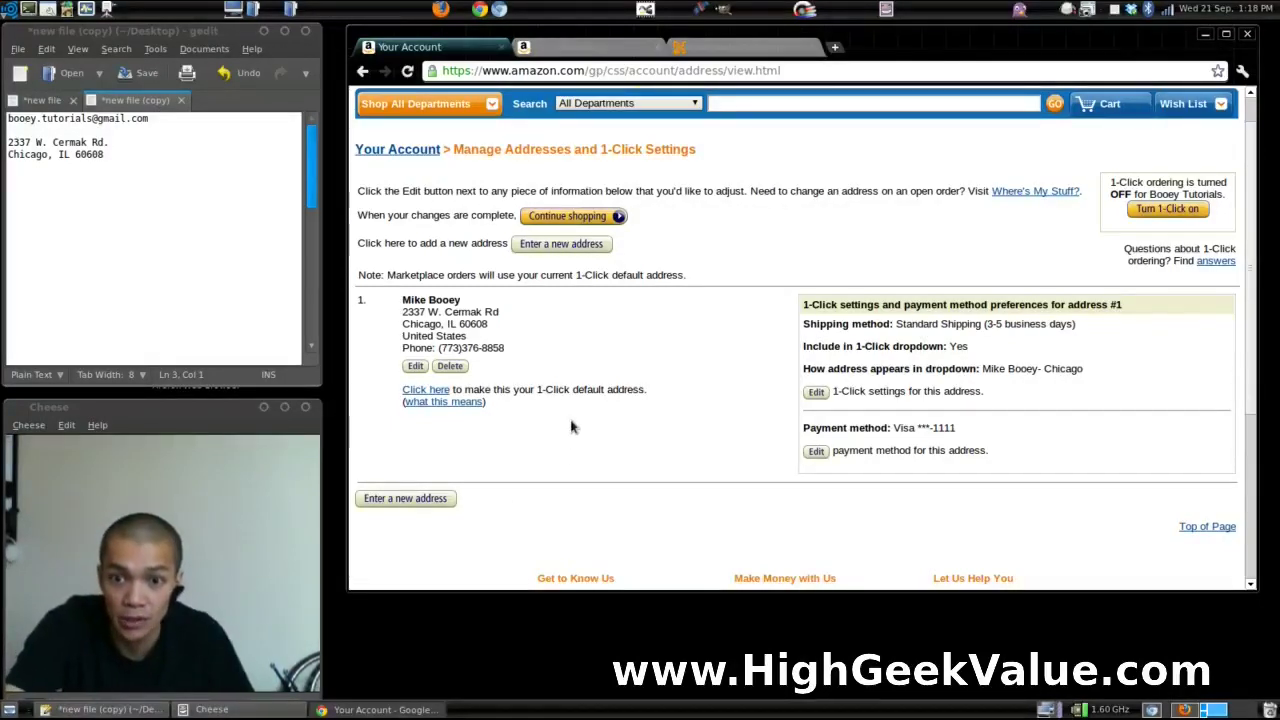
pyautogui.click(1179, 215)
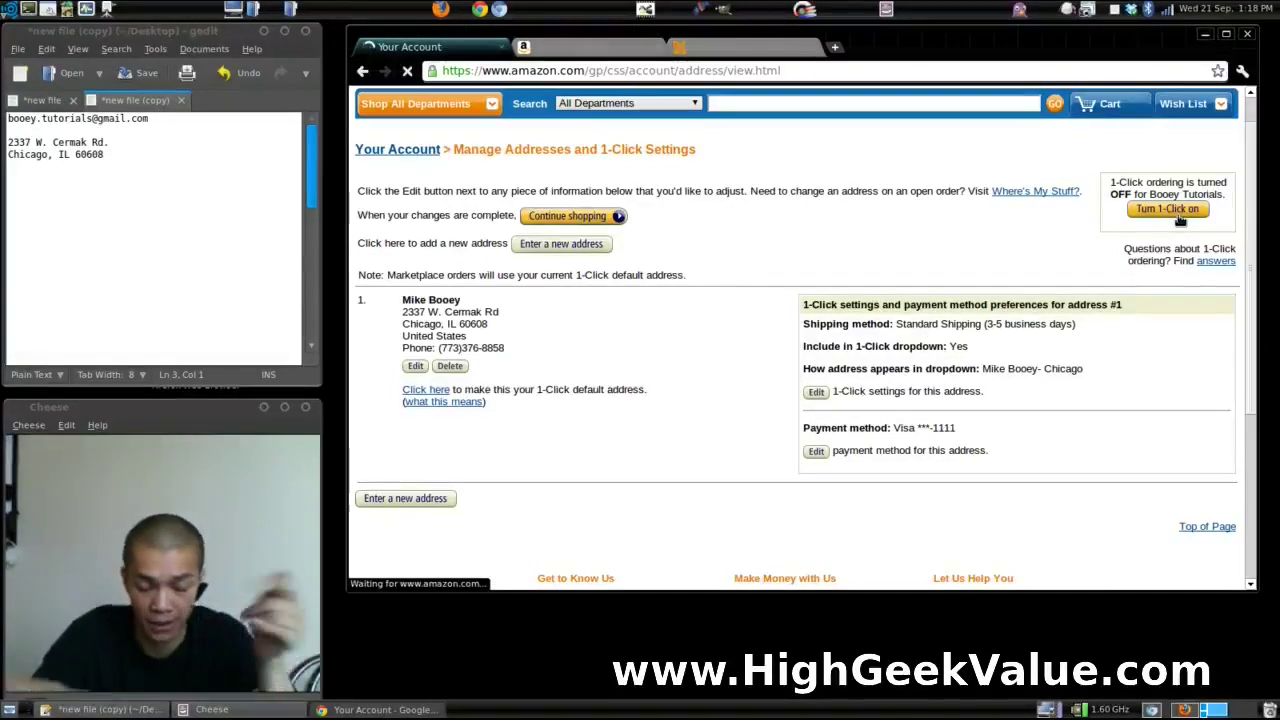